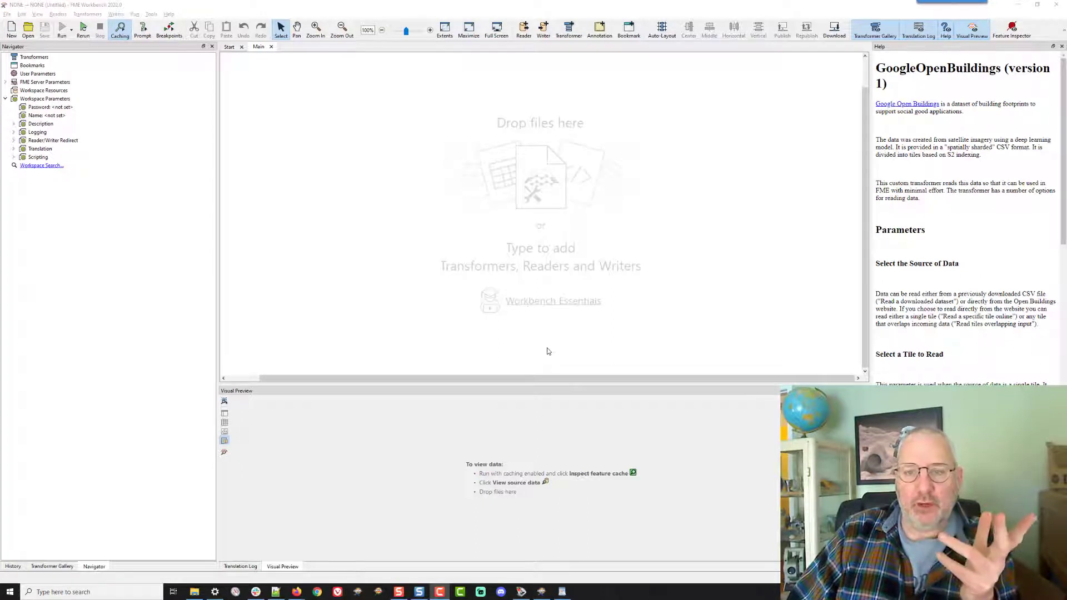
# Start a new workspace reading C:\FMEData2020\Data\Parks\Parks.tab as MapInfo TAB.
pyautogui.click(314, 145)
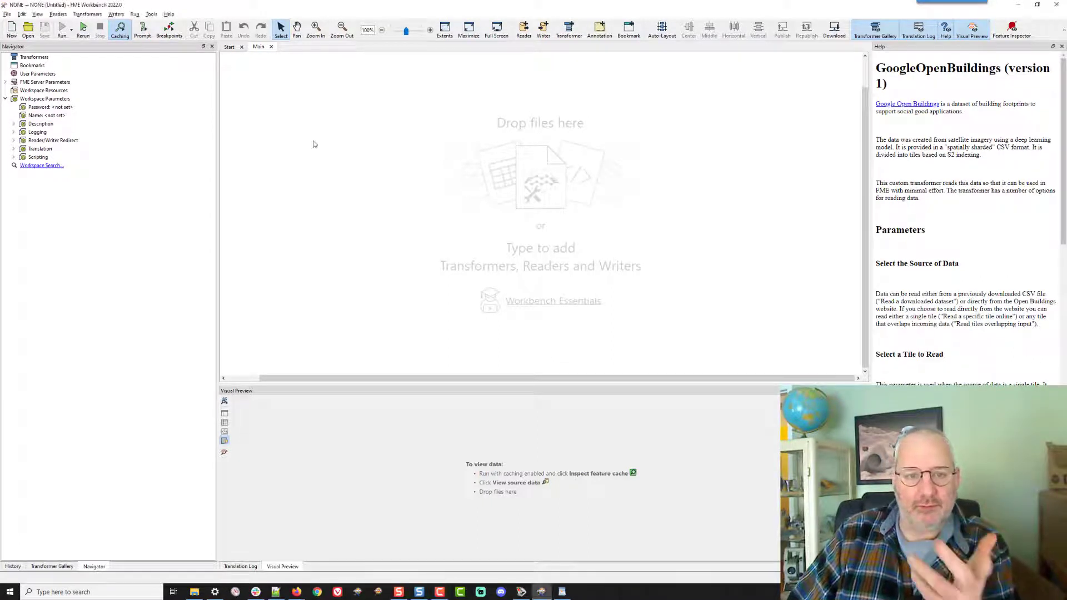
pyautogui.hotkey('ctrl', 'g')
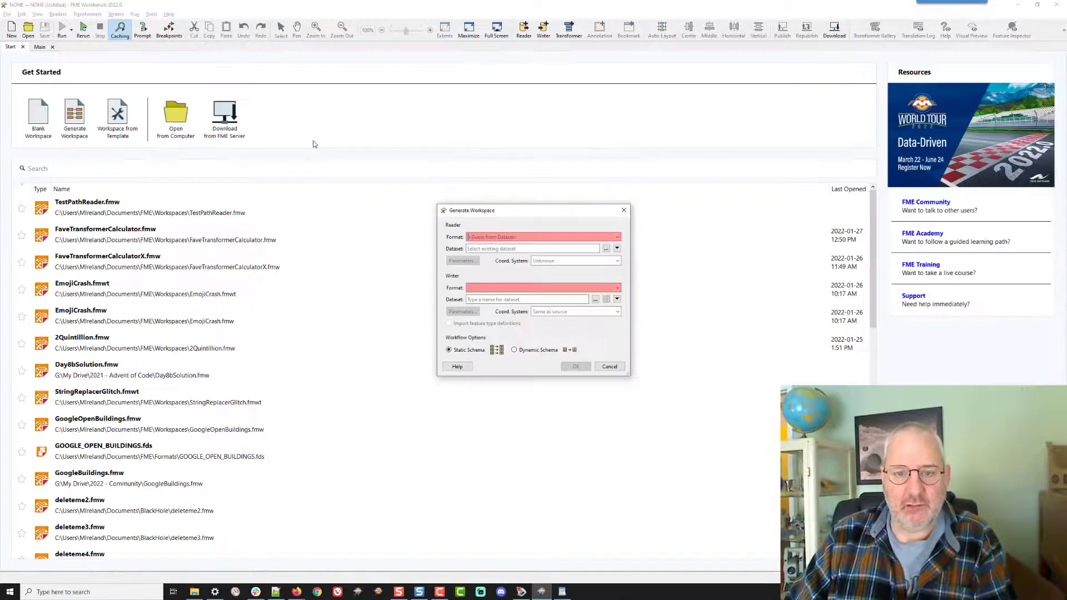
pyautogui.click(608, 249)
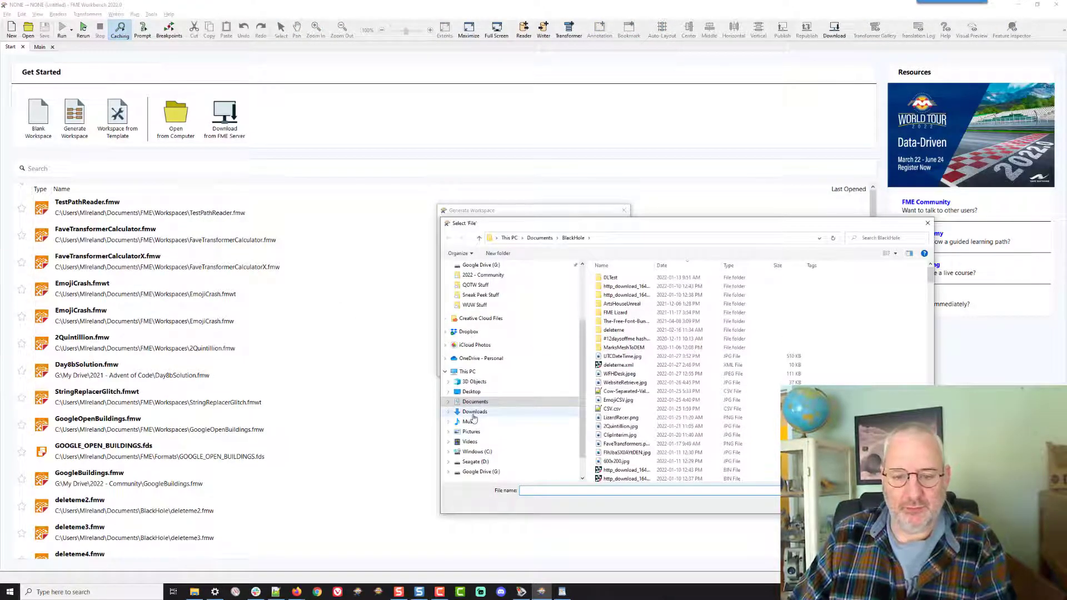
pyautogui.click(479, 452)
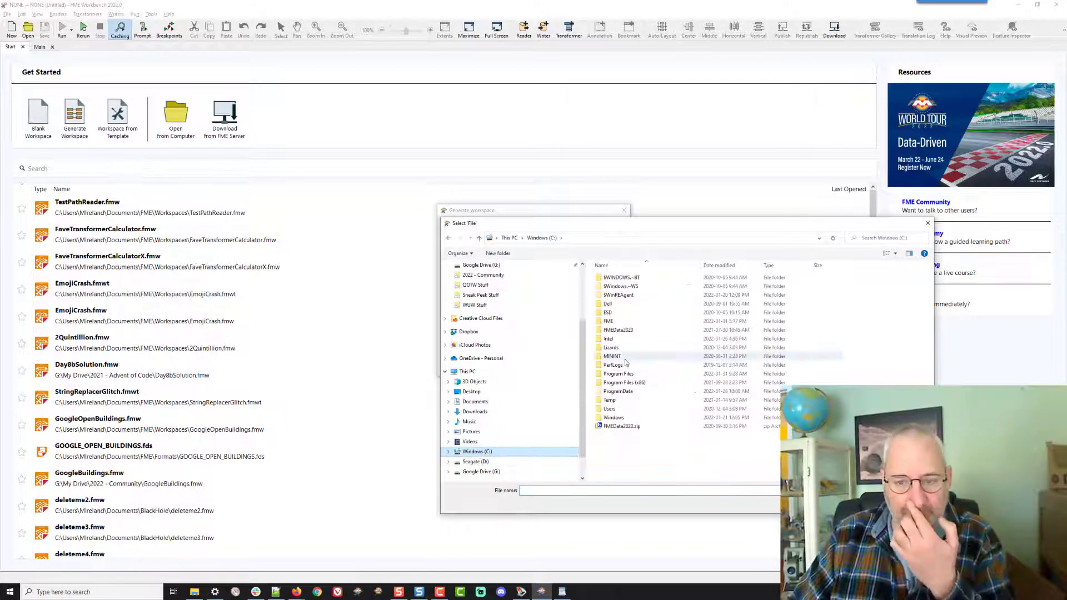
pyautogui.doubleClick(618, 331)
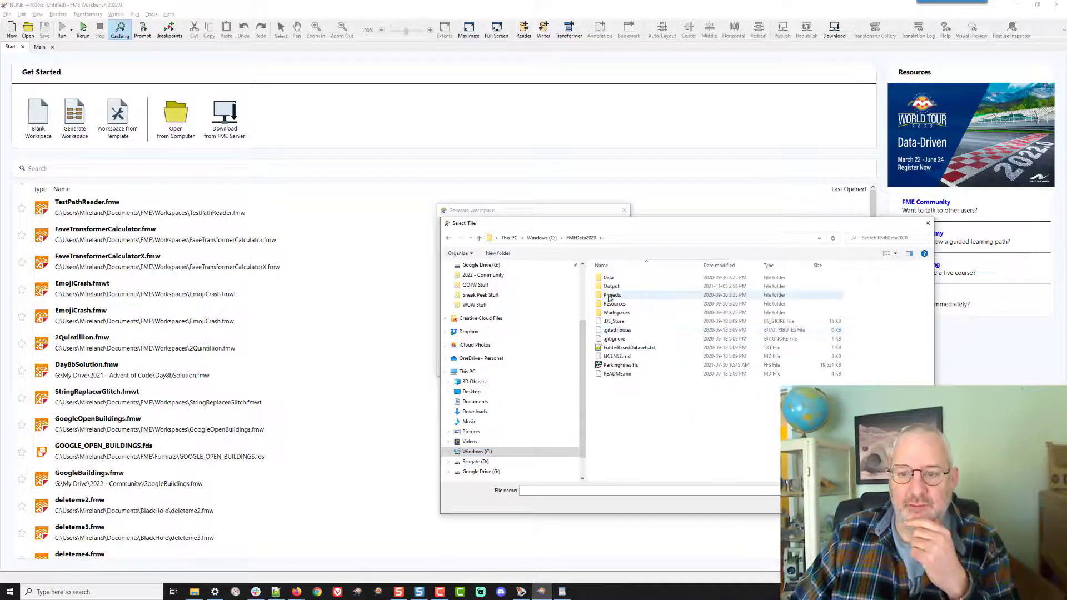
pyautogui.doubleClick(609, 278)
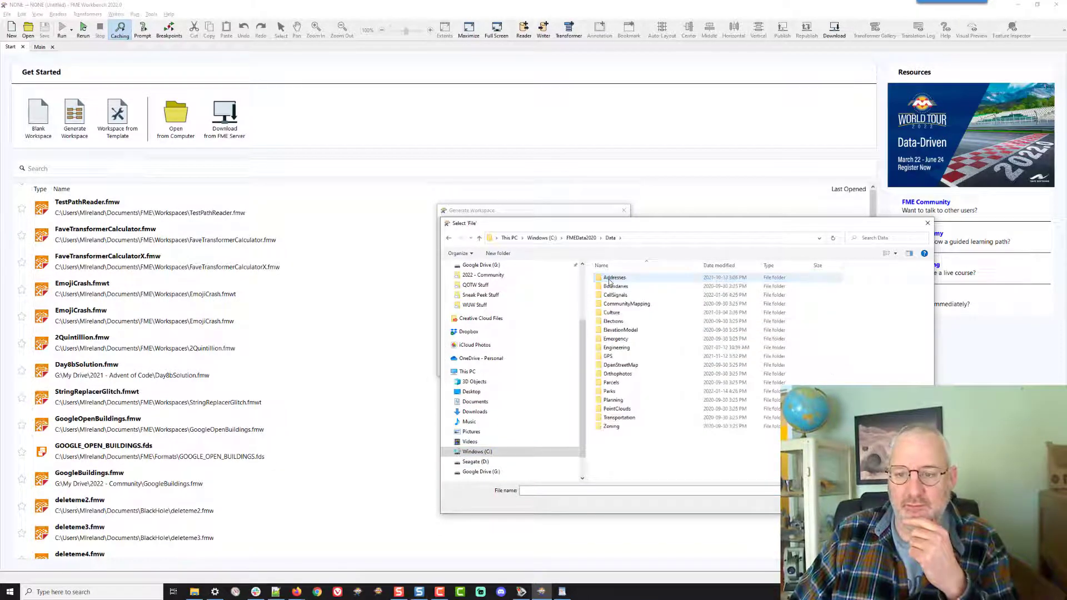
pyautogui.doubleClick(607, 390)
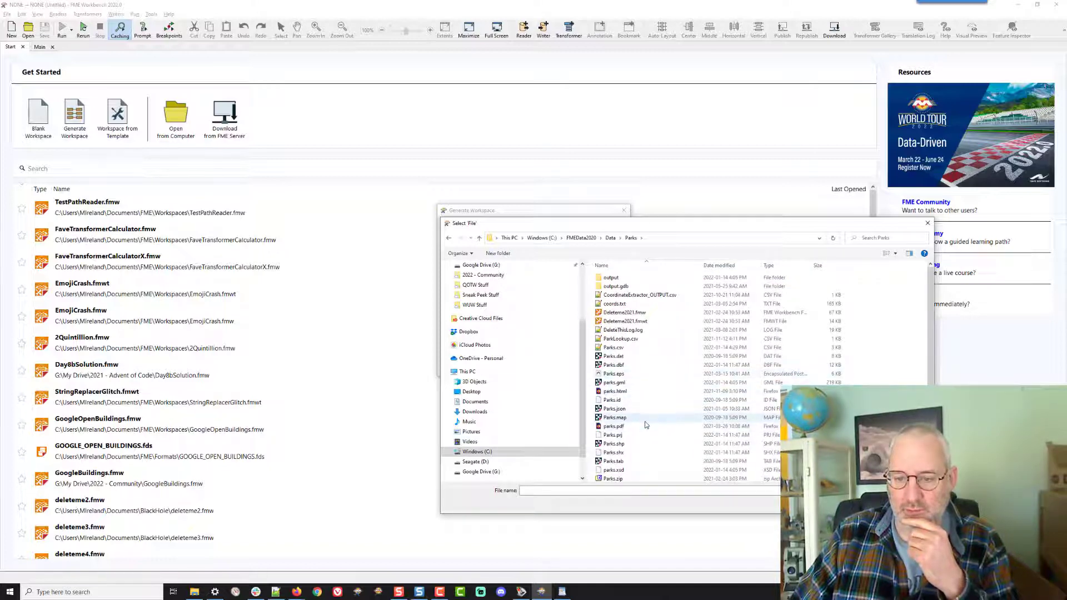
pyautogui.doubleClick(623, 465)
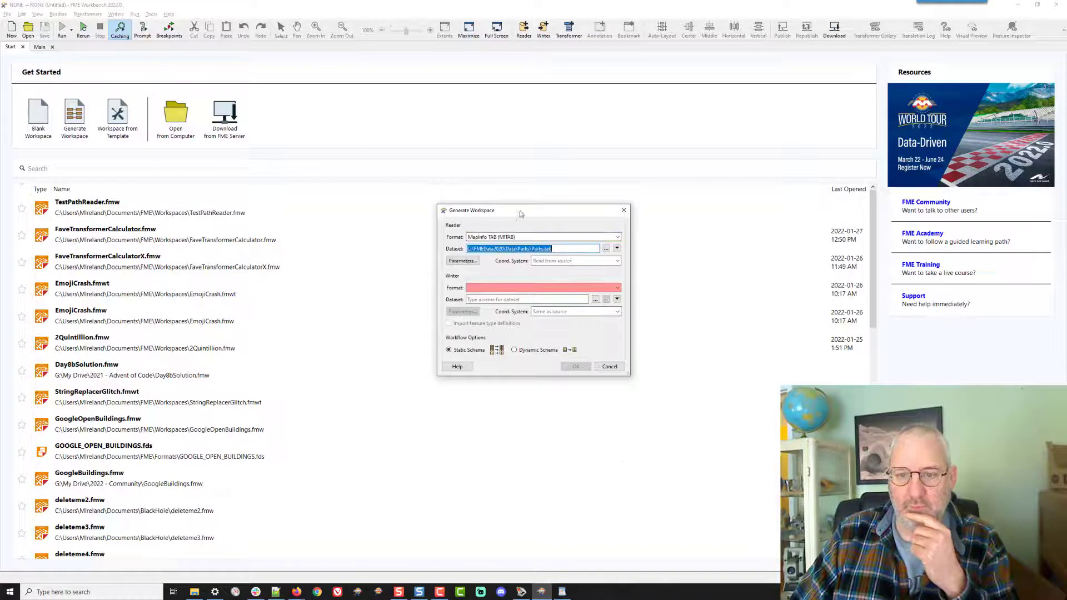
pyautogui.write('shape')
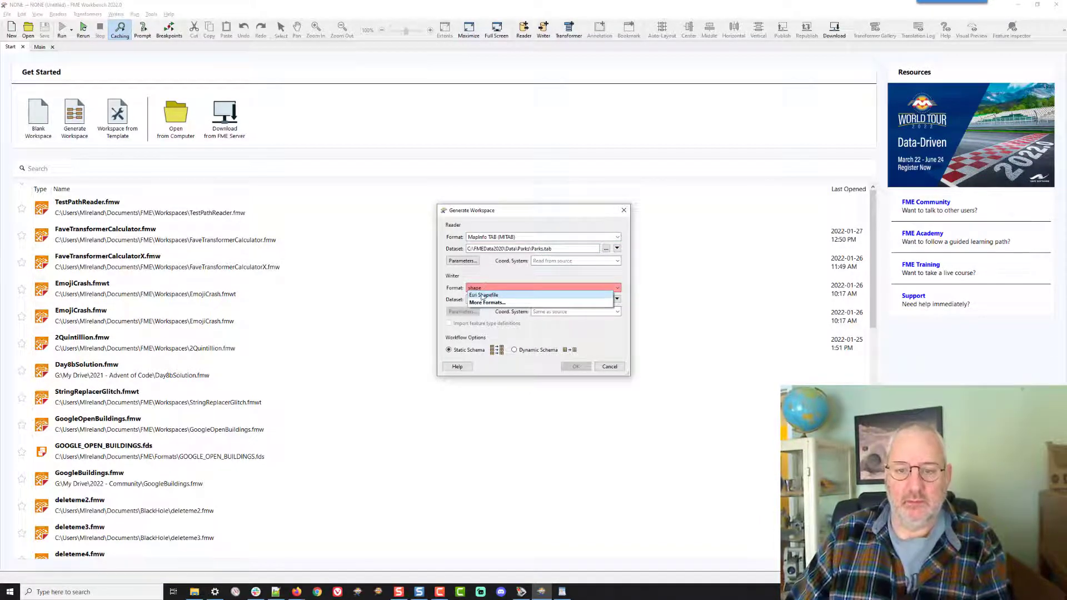
# Set the writer to Esri Shapefile in C:\FMEData2020\Output and generate the workspace.
pyautogui.click(484, 295)
pyautogui.click(596, 302)
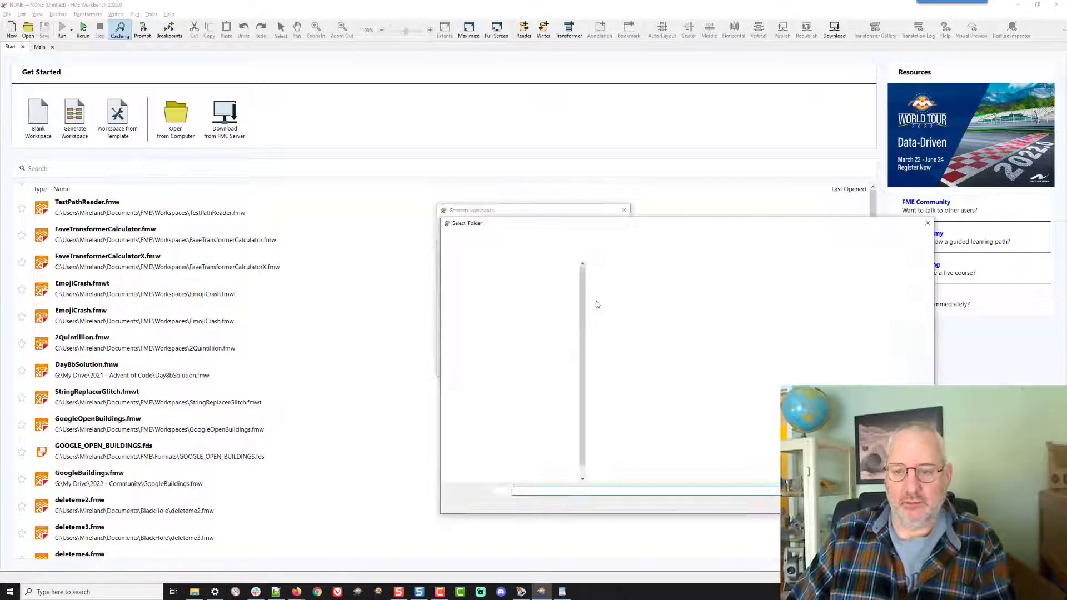
pyautogui.click(611, 239)
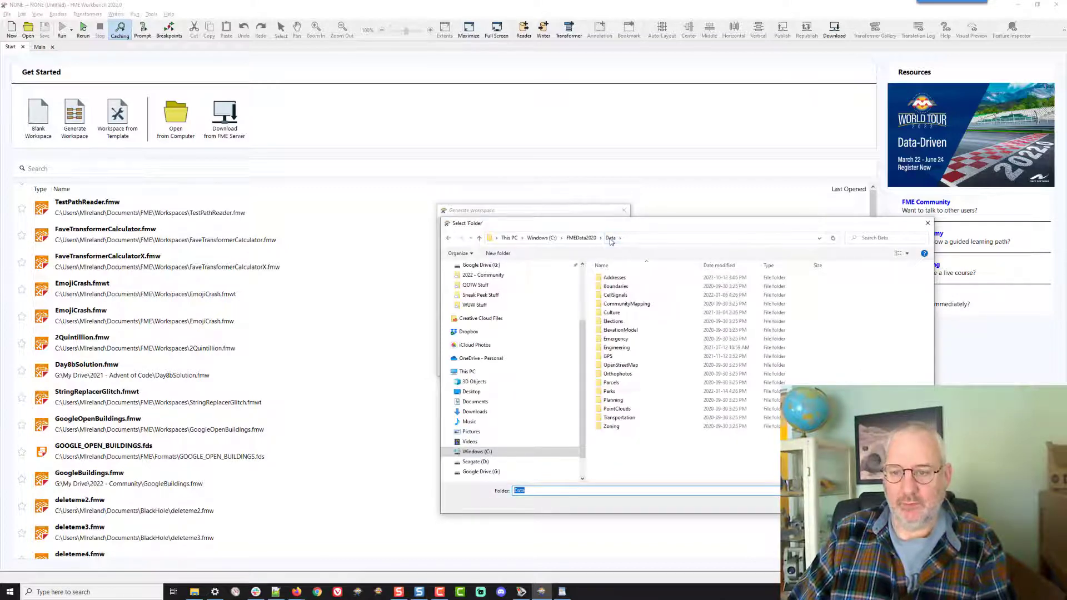
pyautogui.click(581, 239)
pyautogui.click(612, 287)
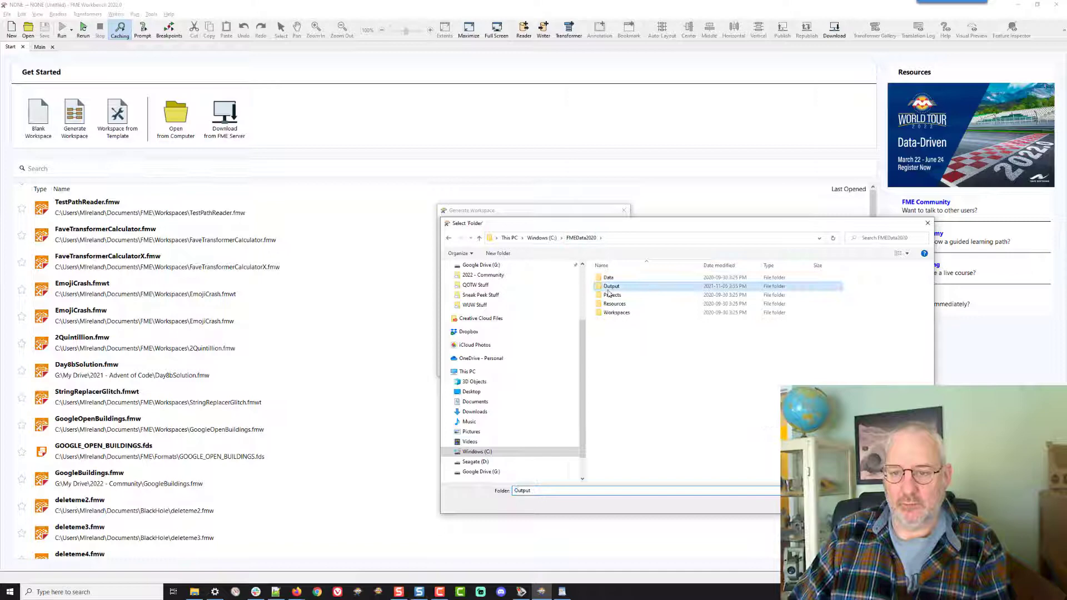
pyautogui.doubleClick(611, 287)
pyautogui.click(825, 505)
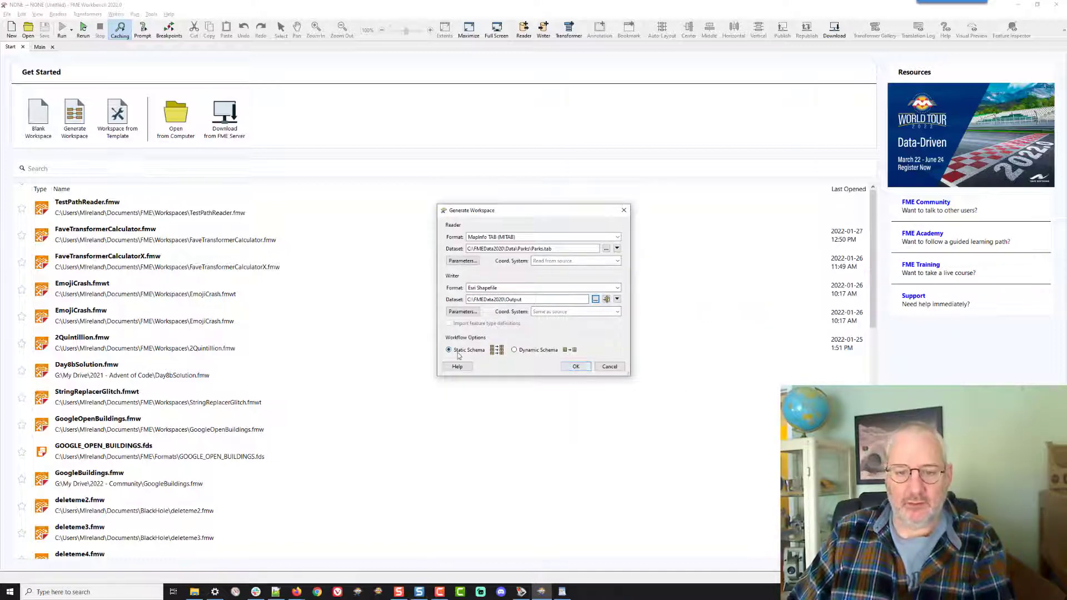
pyautogui.click(575, 366)
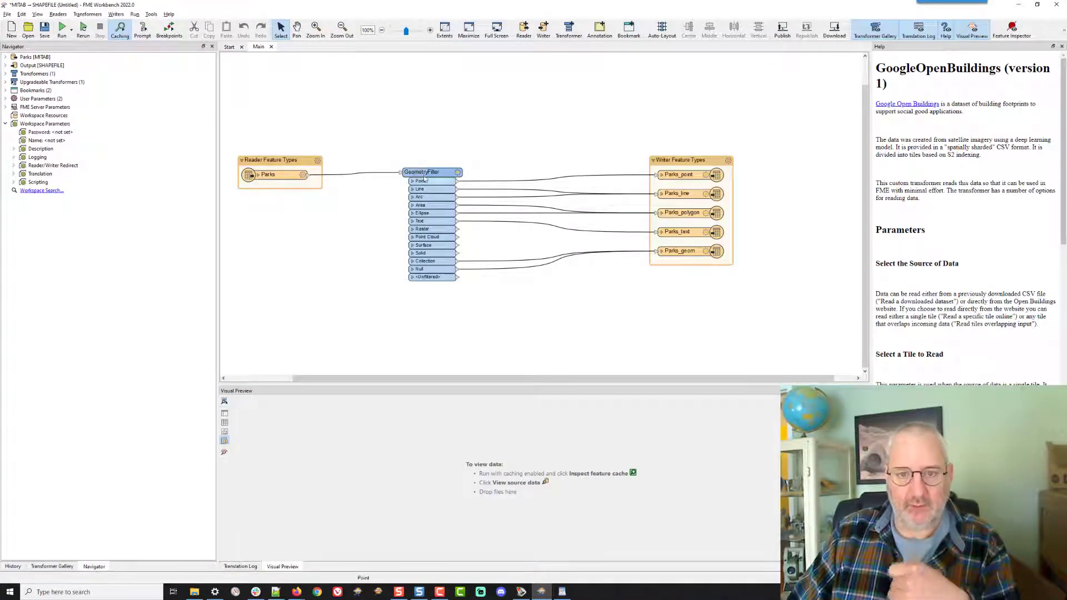
# Delete the GeometryFilter, the bookmark and the four extra writer feature types.
pyautogui.click(423, 172)
pyautogui.press('Delete')
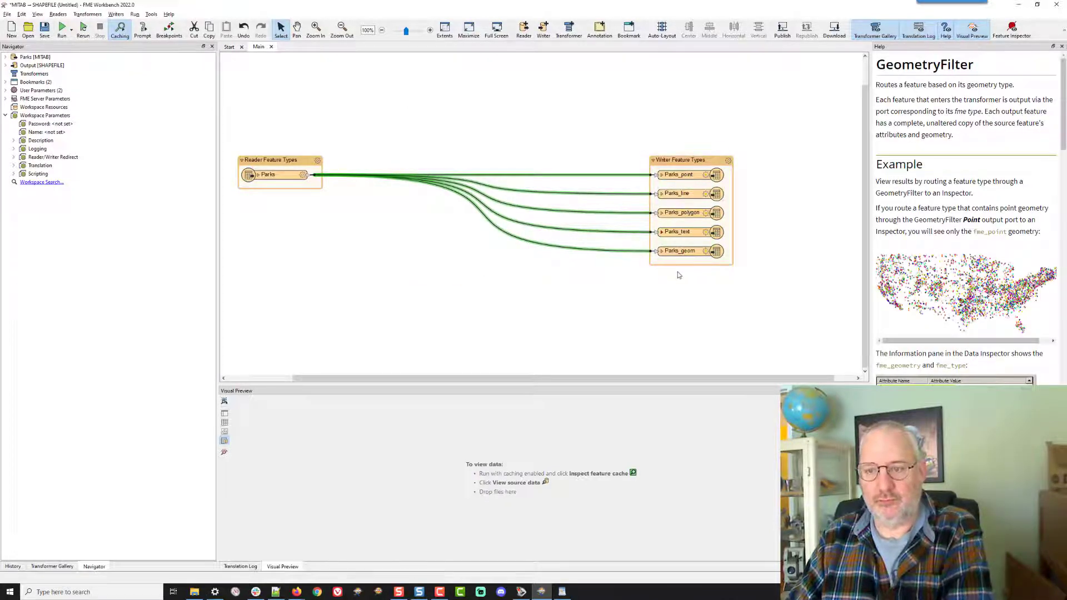
pyautogui.moveTo(679, 275); pyautogui.dragTo(686, 187)
pyautogui.press('Delete')
# Set the Parks_point writer geometry to shapefile_polygon and remove all its user attributes.
pyautogui.doubleClick(707, 177)
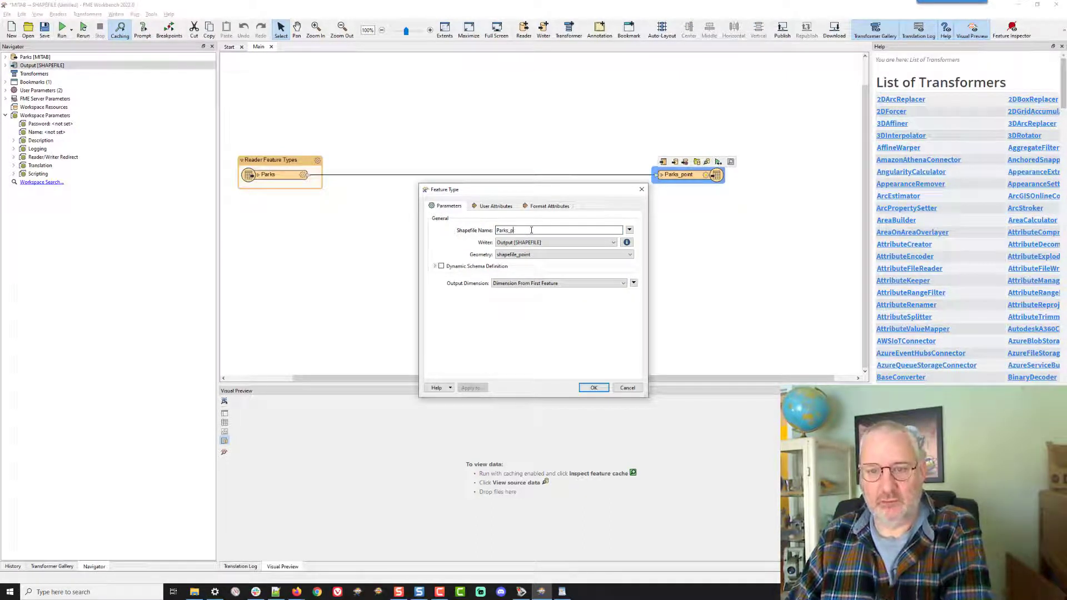
pyautogui.click(538, 255)
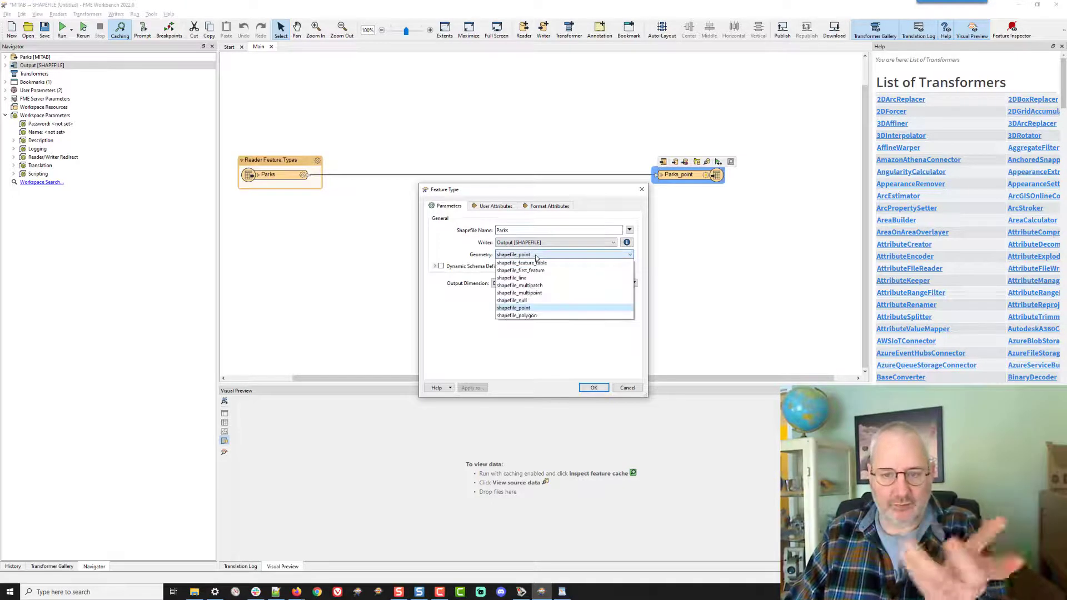
pyautogui.click(532, 315)
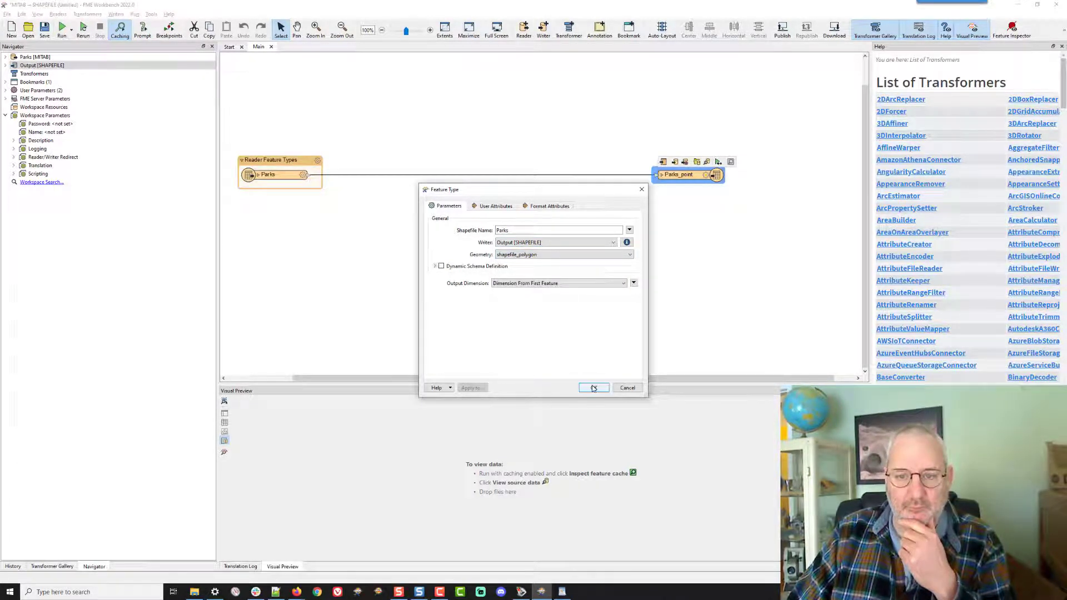
pyautogui.click(493, 208)
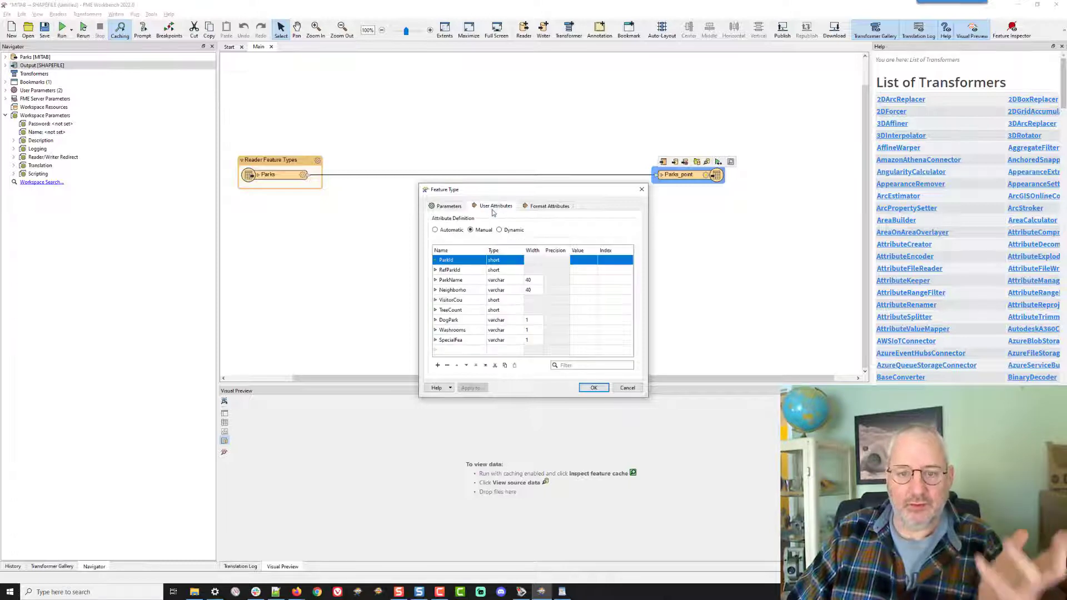
pyautogui.keyDown('shift'); pyautogui.click(450, 340); pyautogui.keyUp('shift')
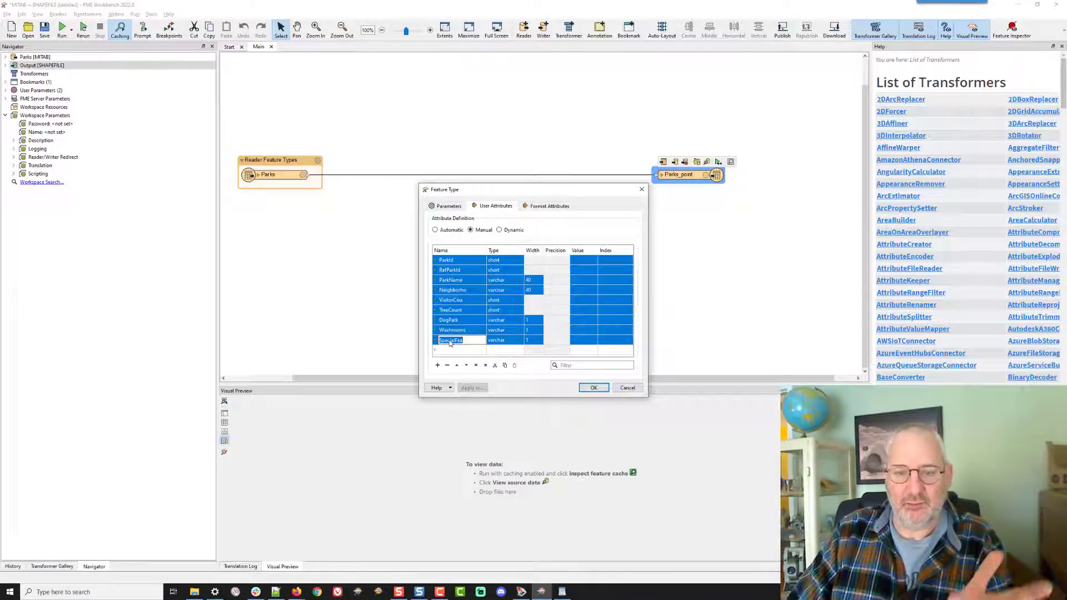
pyautogui.click(448, 366)
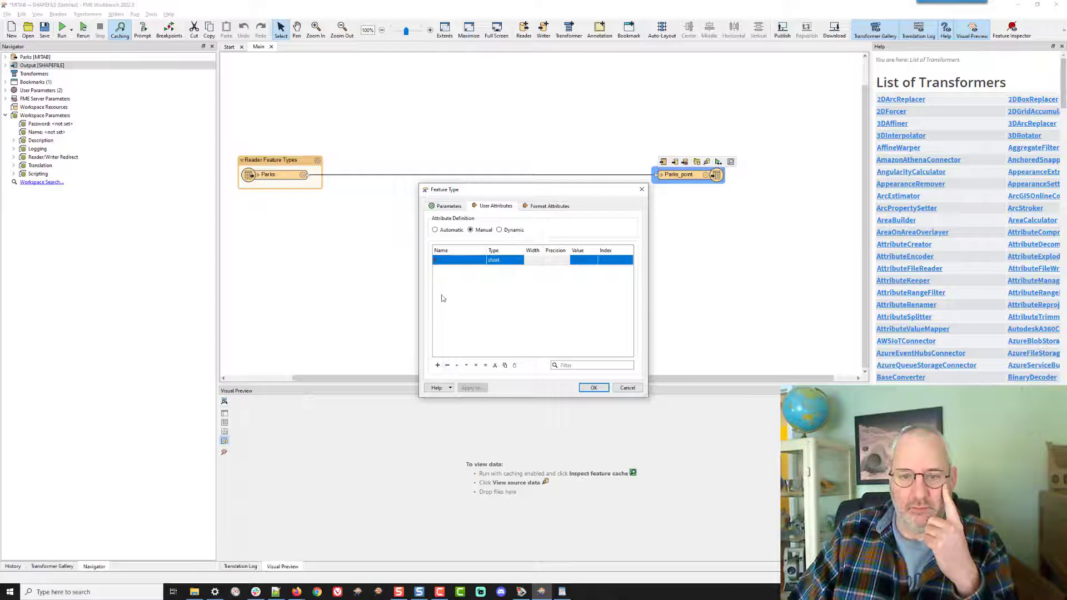
# Name the output shapefiles from fme_feature_type and confirm the writer changes.
pyautogui.click(450, 207)
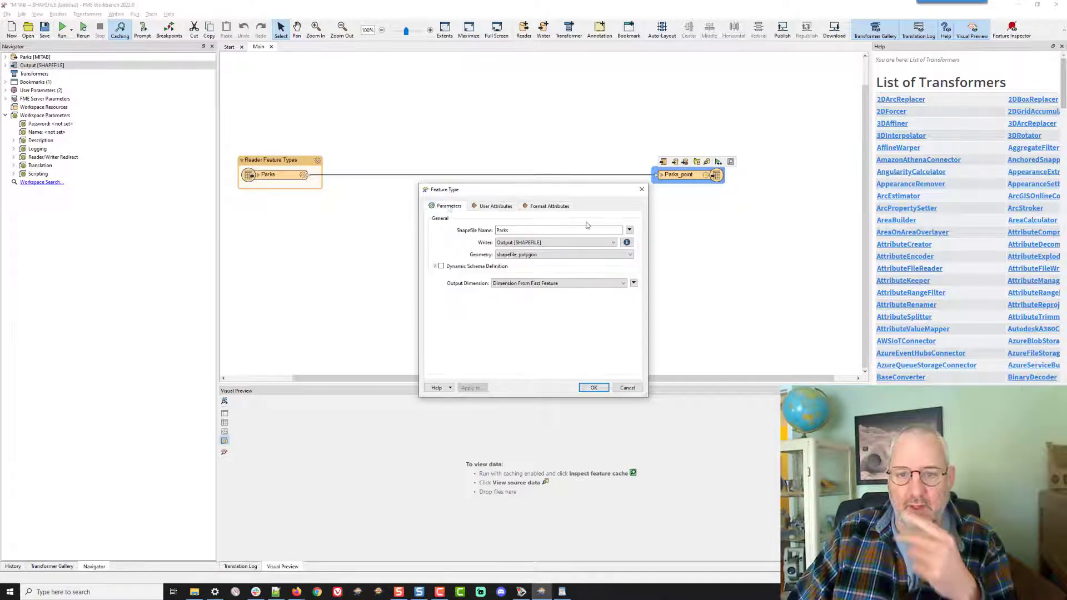
pyautogui.click(629, 231)
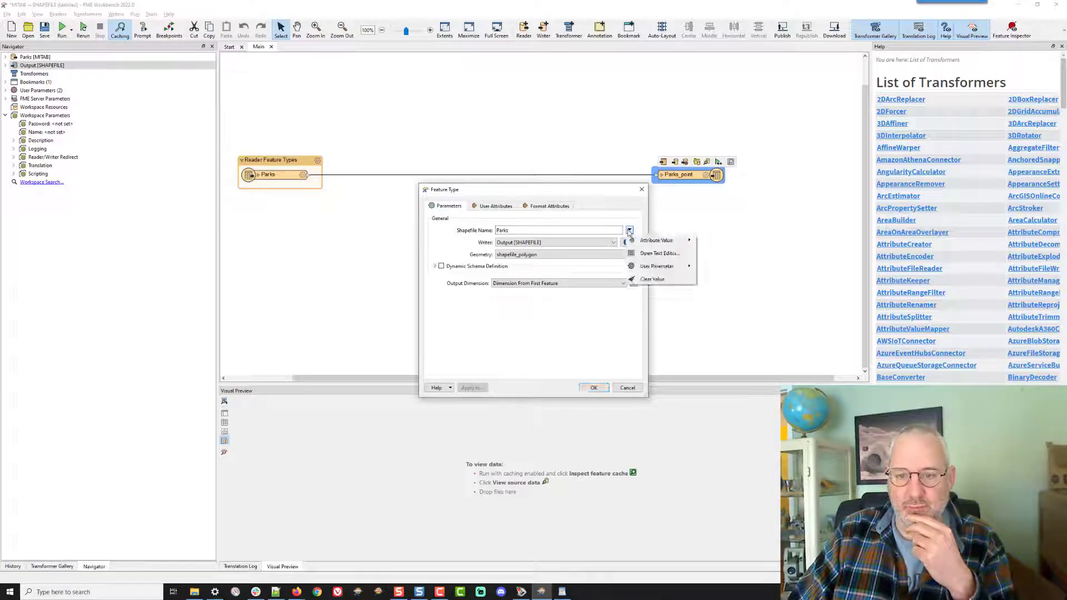
pyautogui.moveTo(658, 241)
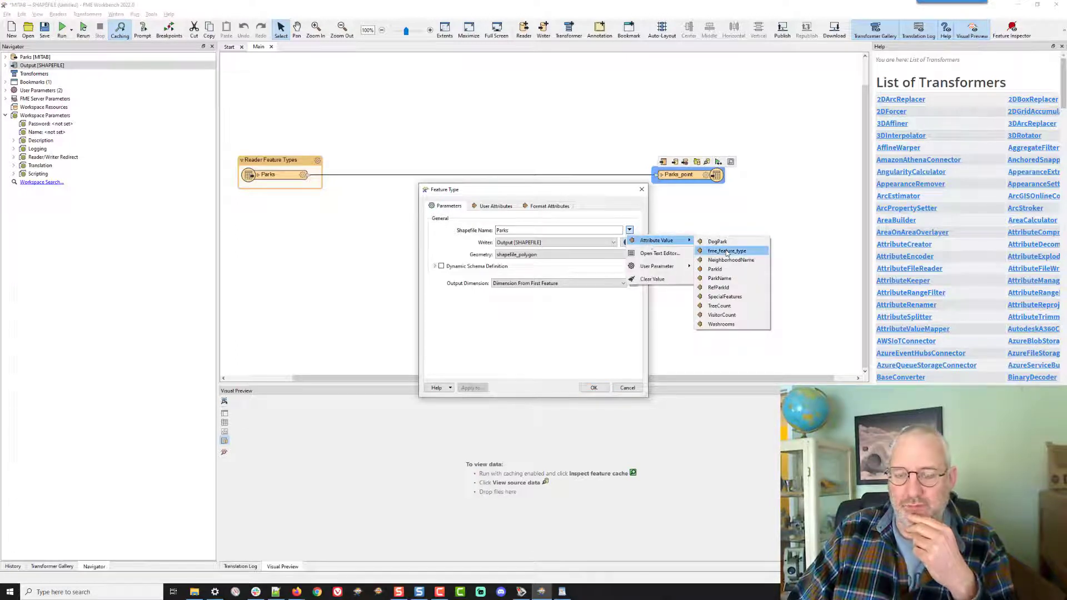
pyautogui.click(719, 251)
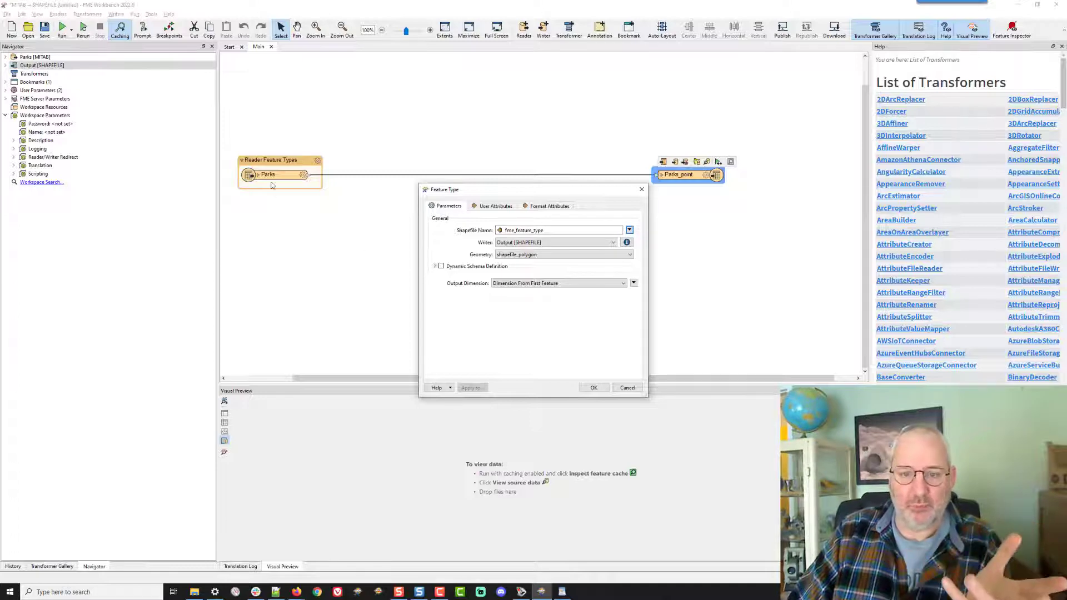
pyautogui.click(593, 389)
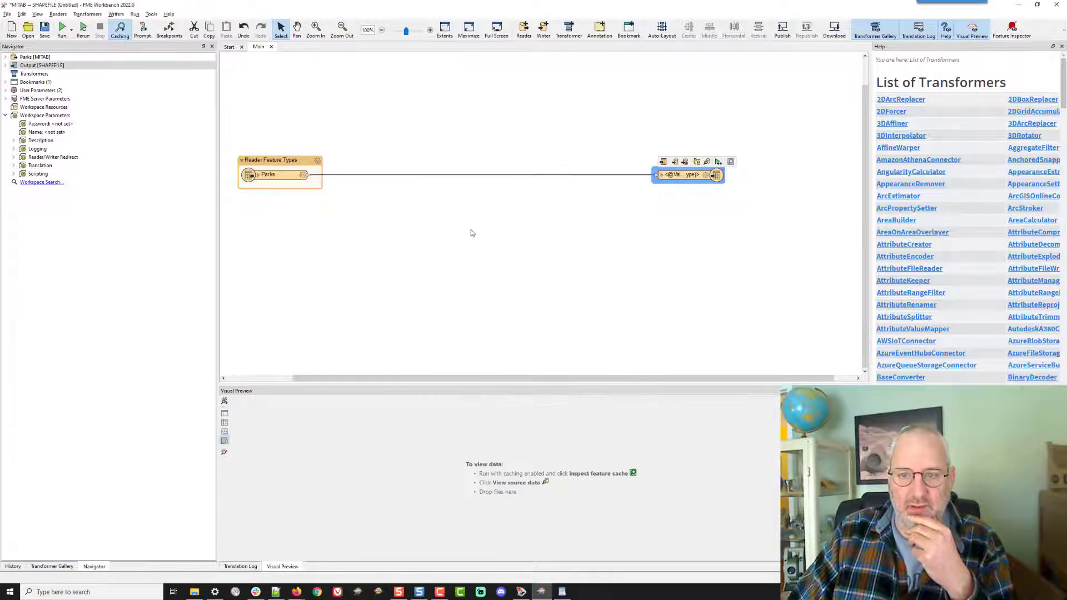
pyautogui.hotkey('ctrl', 'r')
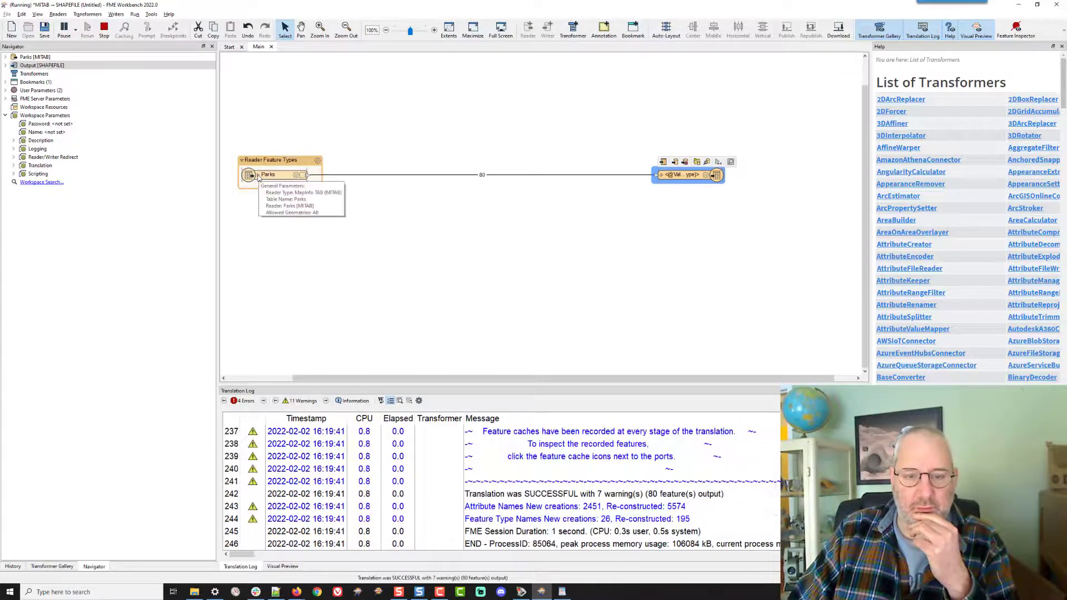
pyautogui.scroll(8, 662, 480)
pyautogui.scroll(5, 662, 481)
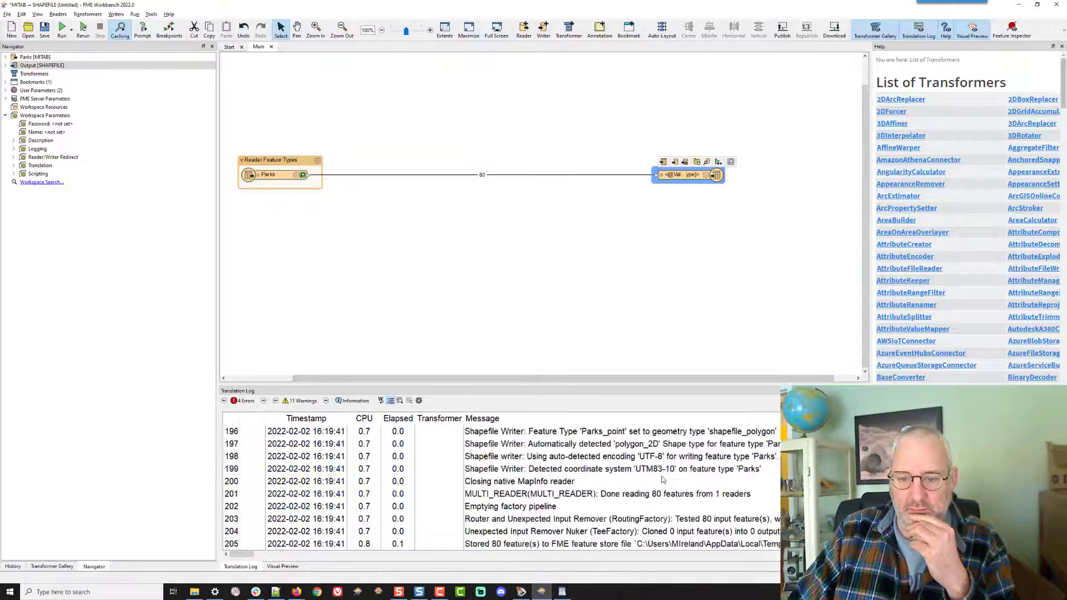
pyautogui.scroll(4, 663, 480)
pyautogui.scroll(2, 662, 480)
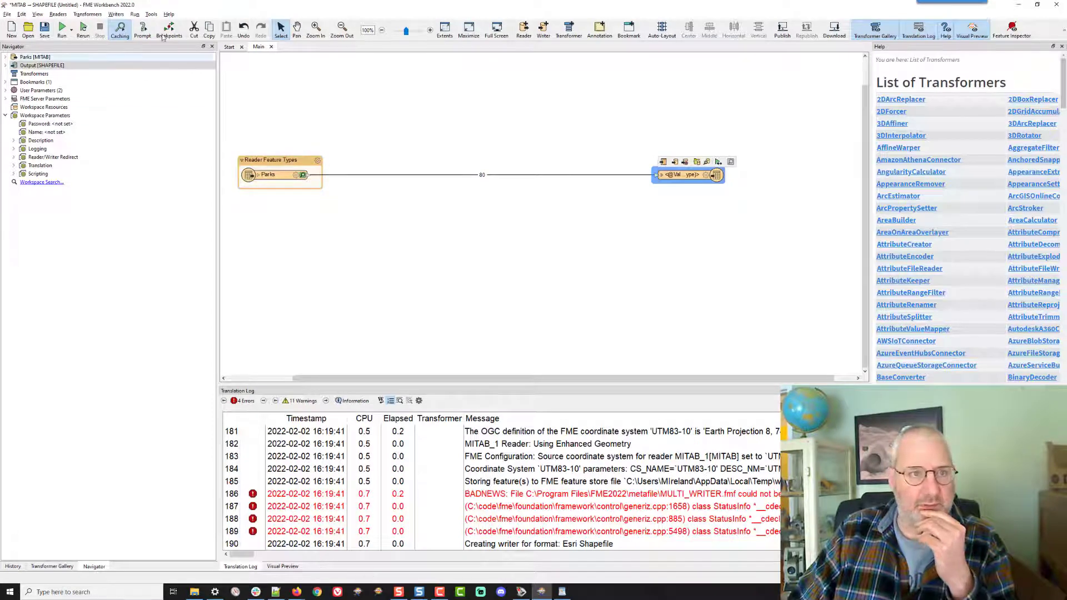
pyautogui.click(151, 14)
pyautogui.click(172, 147)
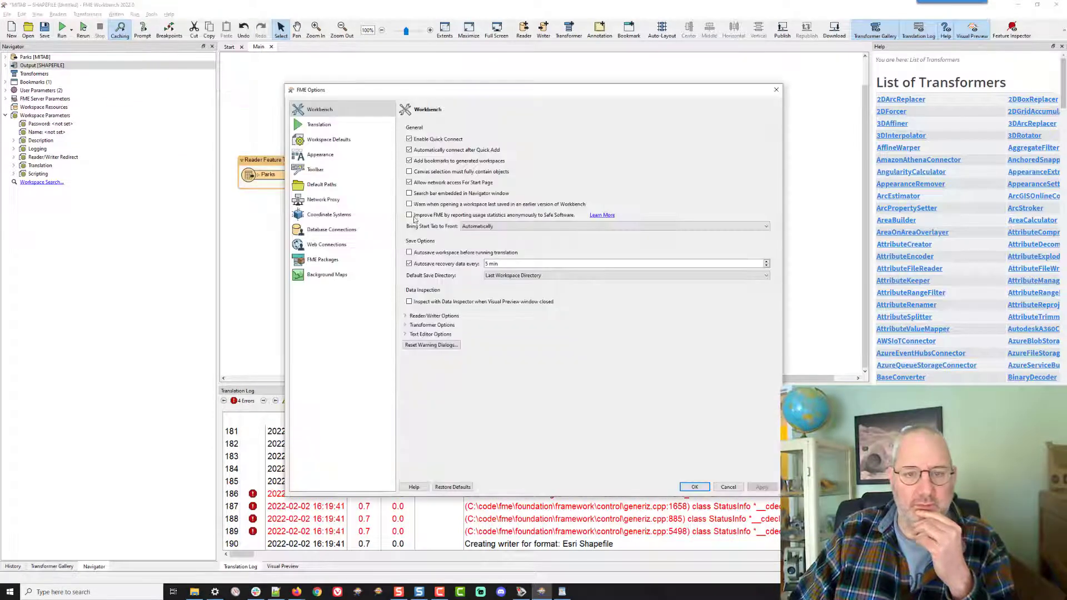
pyautogui.click(319, 125)
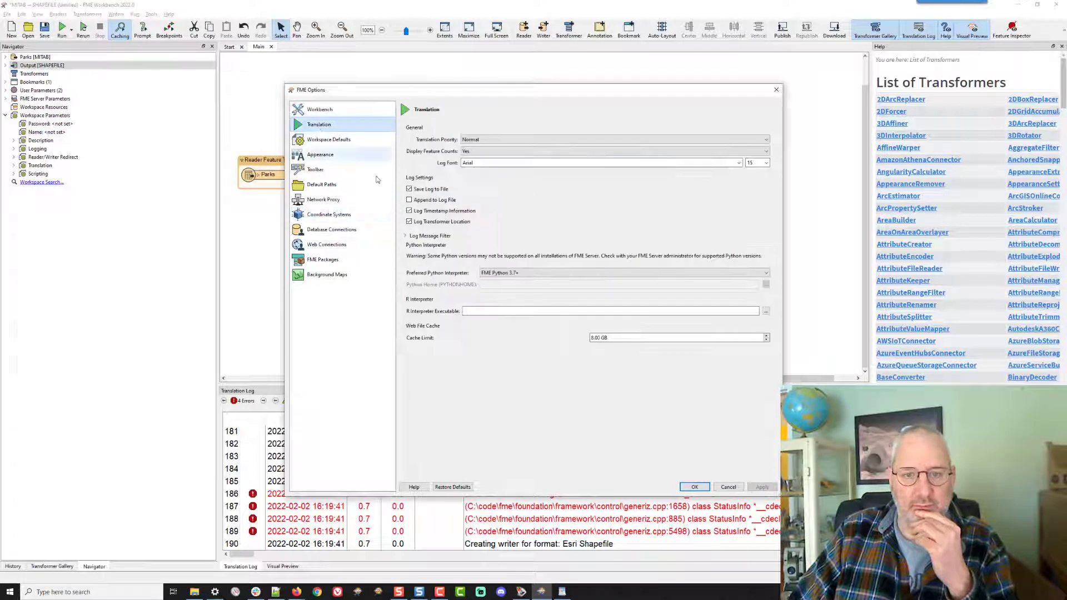
pyautogui.click(426, 237)
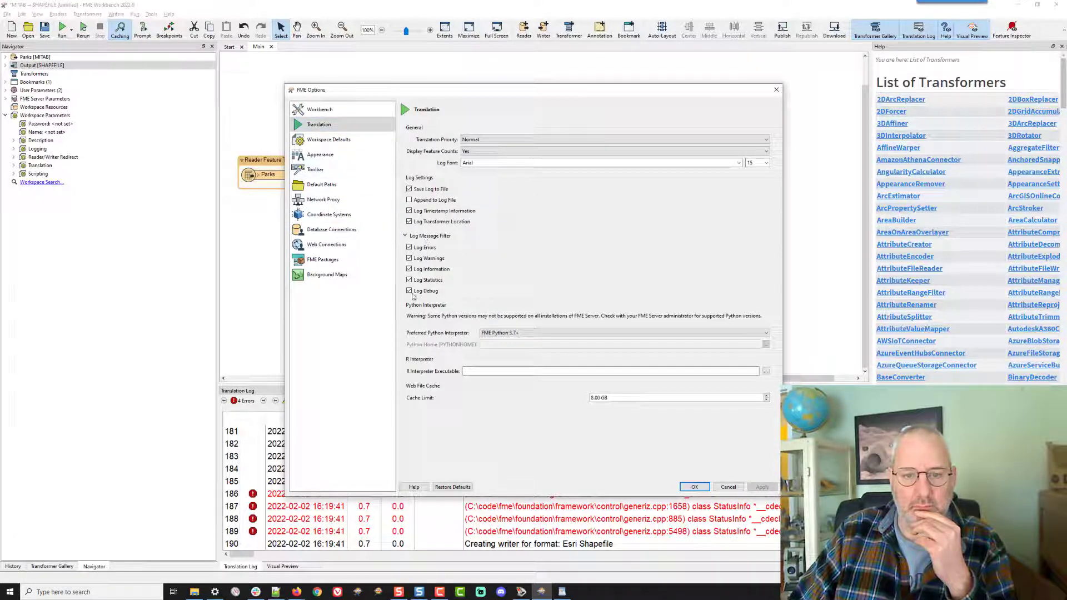
pyautogui.click(694, 487)
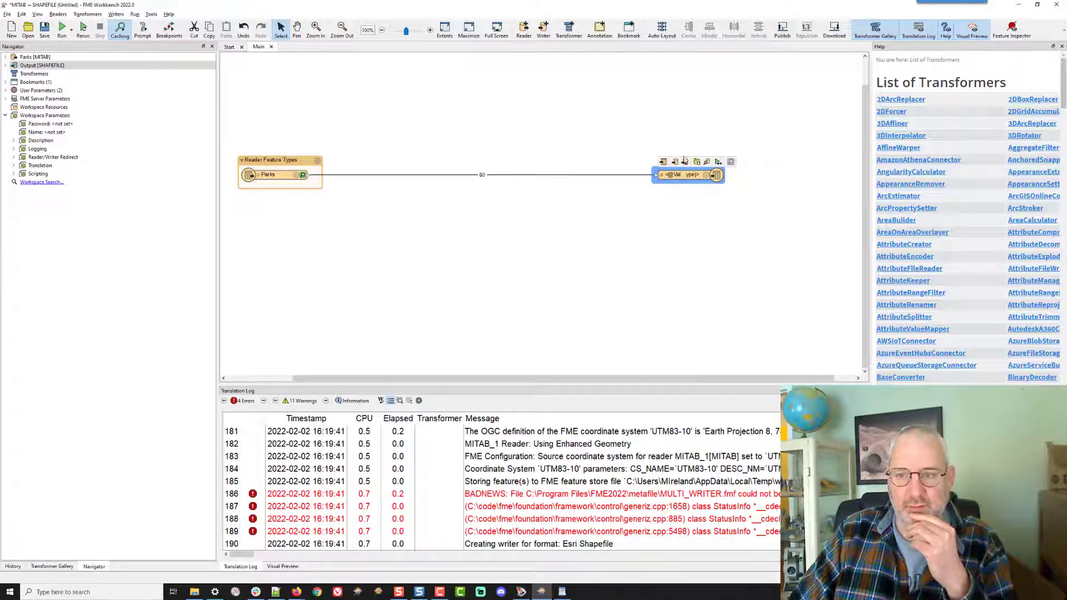
# Send Parks.shp from the Output folder to FME Data Inspector 2022.0.
pyautogui.click(697, 162)
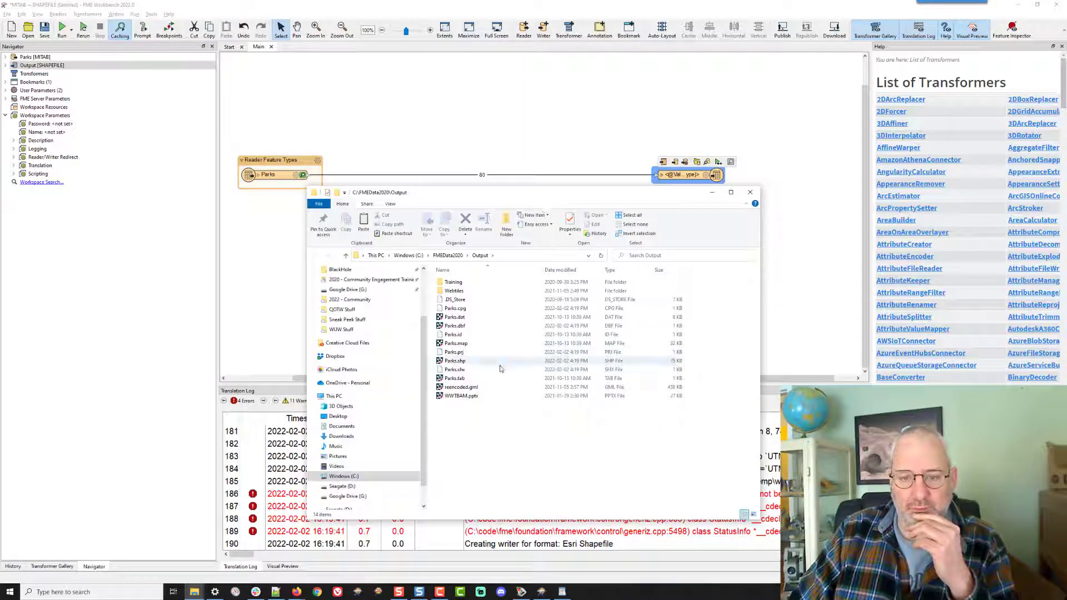
pyautogui.rightClick(447, 364)
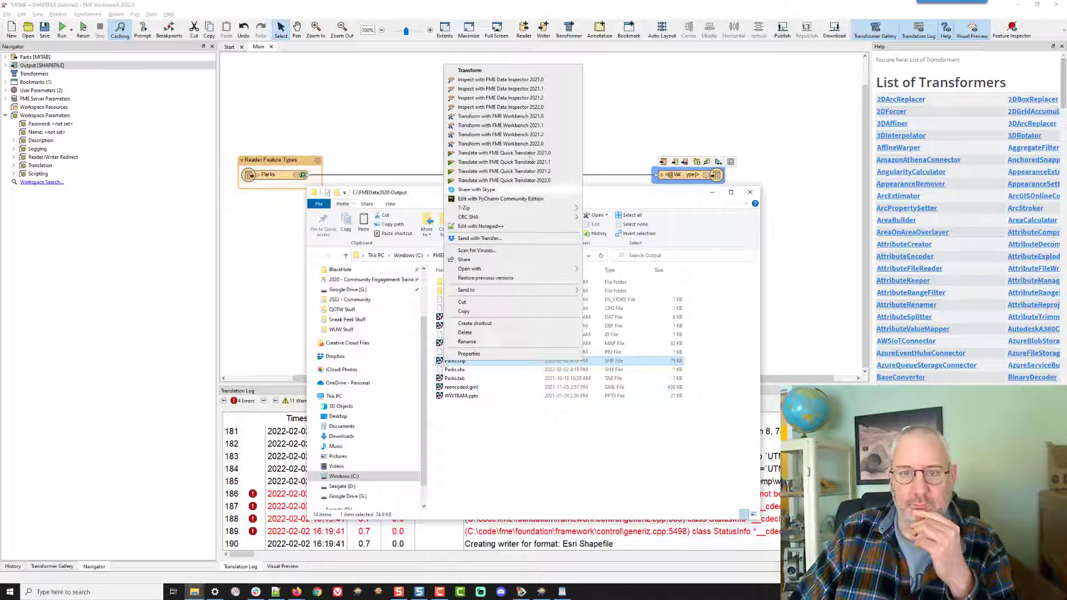
pyautogui.click(523, 109)
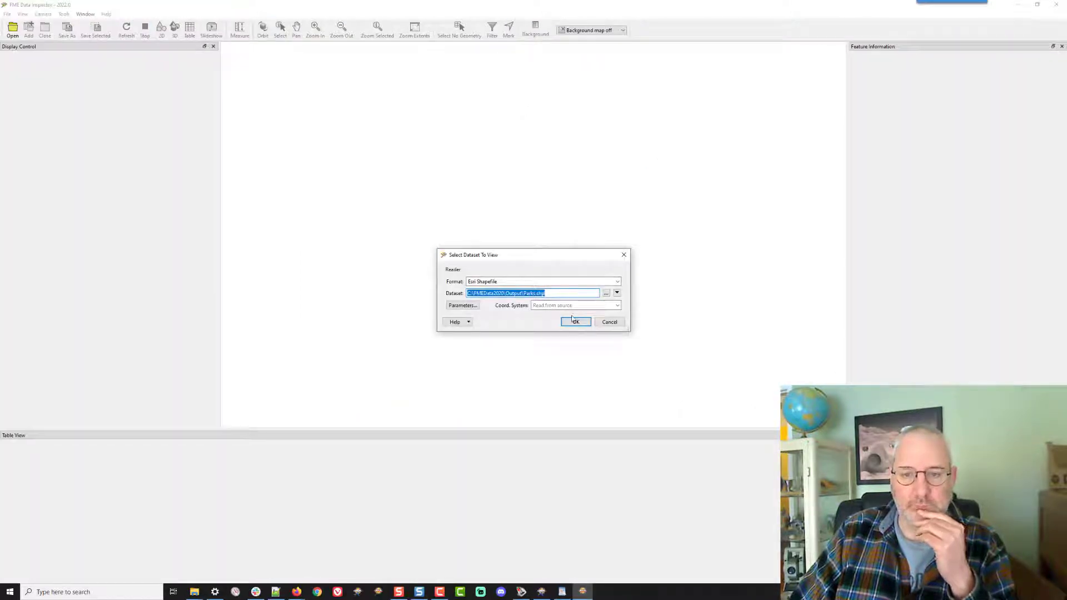
# View the Parks polygons, inspect the large park's attributes, then minimize Data Inspector.
pyautogui.click(574, 322)
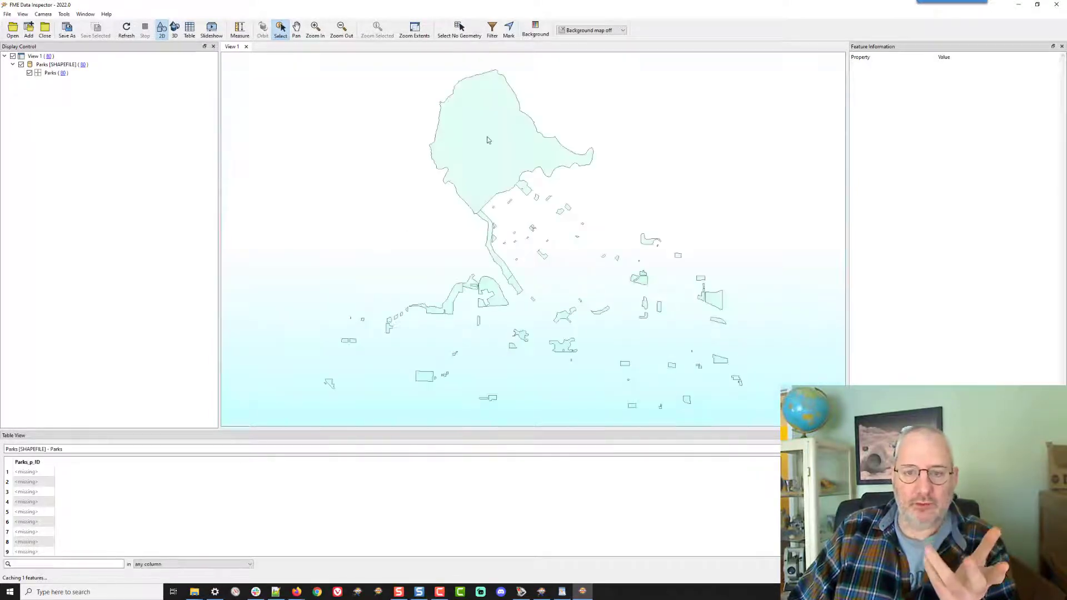
pyautogui.click(488, 137)
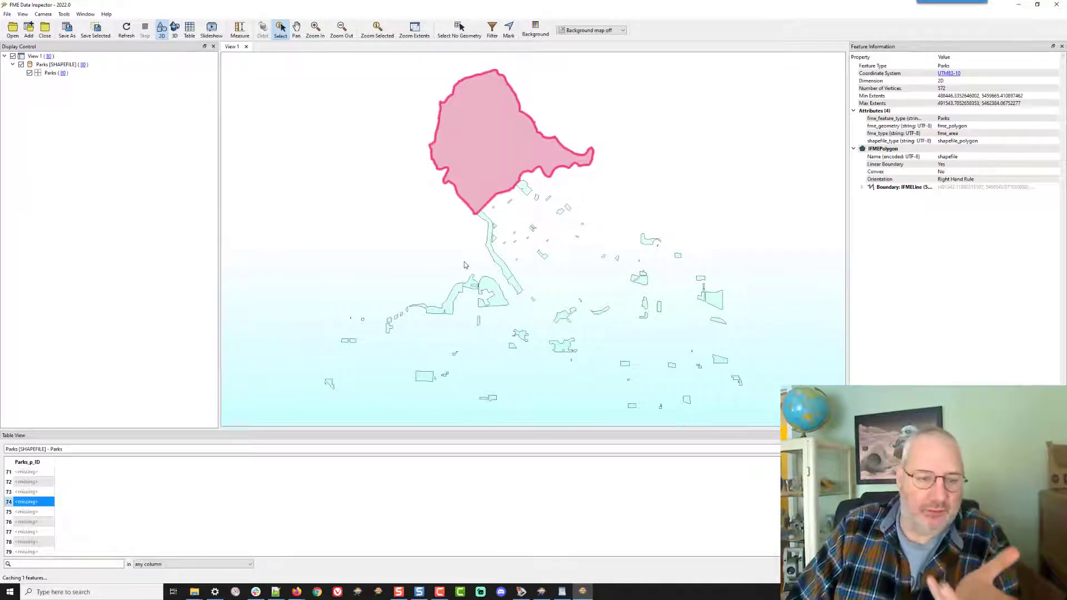
pyautogui.click(1019, 6)
pyautogui.click(603, 117)
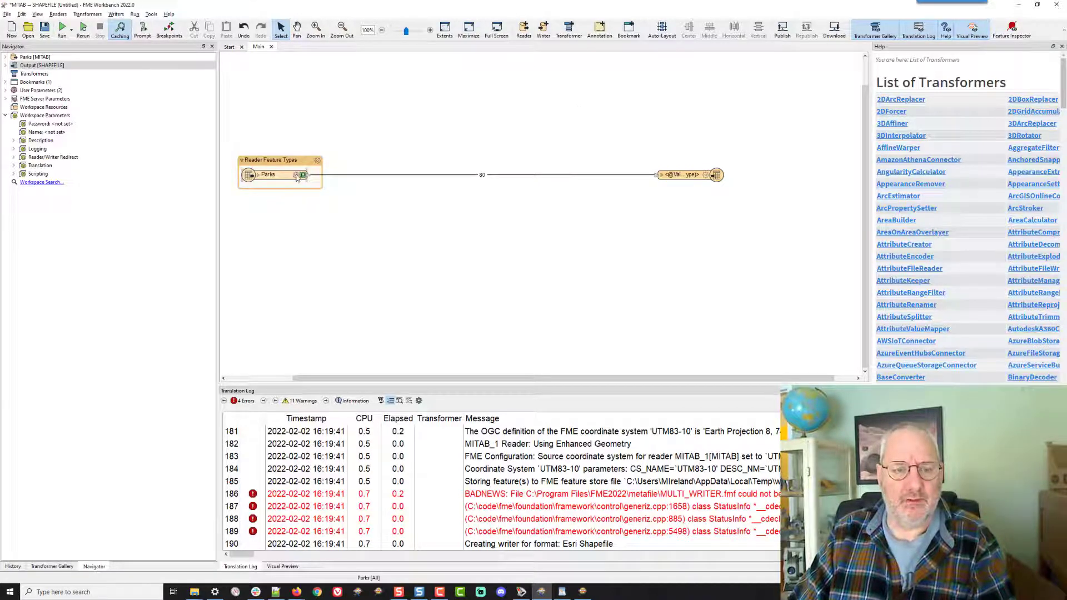
pyautogui.moveTo(690, 174)
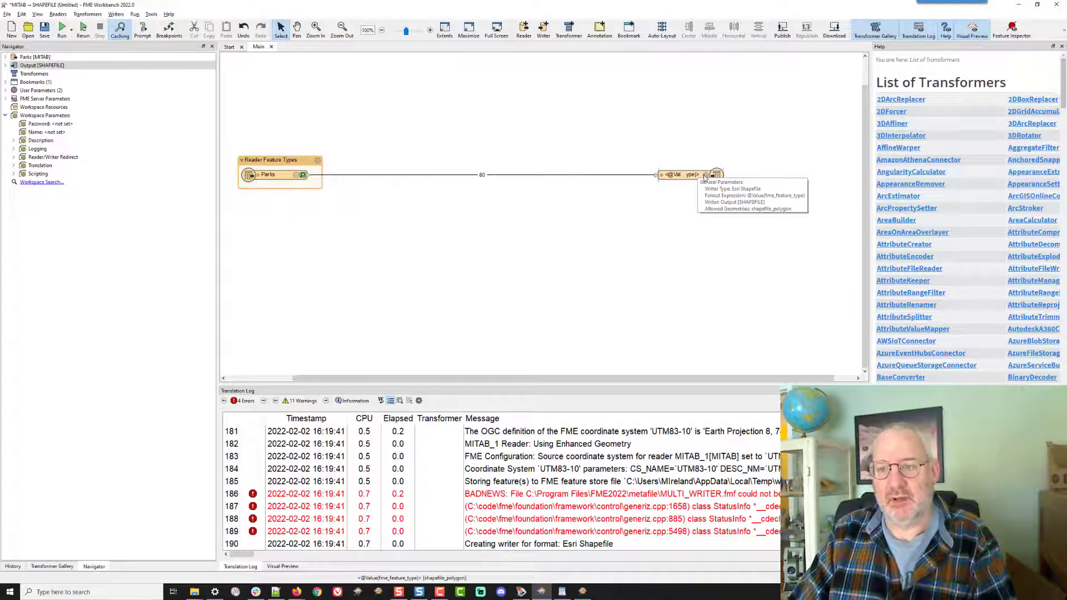
# Leave the writer parameters unchanged and enable Merge Feature Type on the Parks reader.
pyautogui.doubleClick(706, 175)
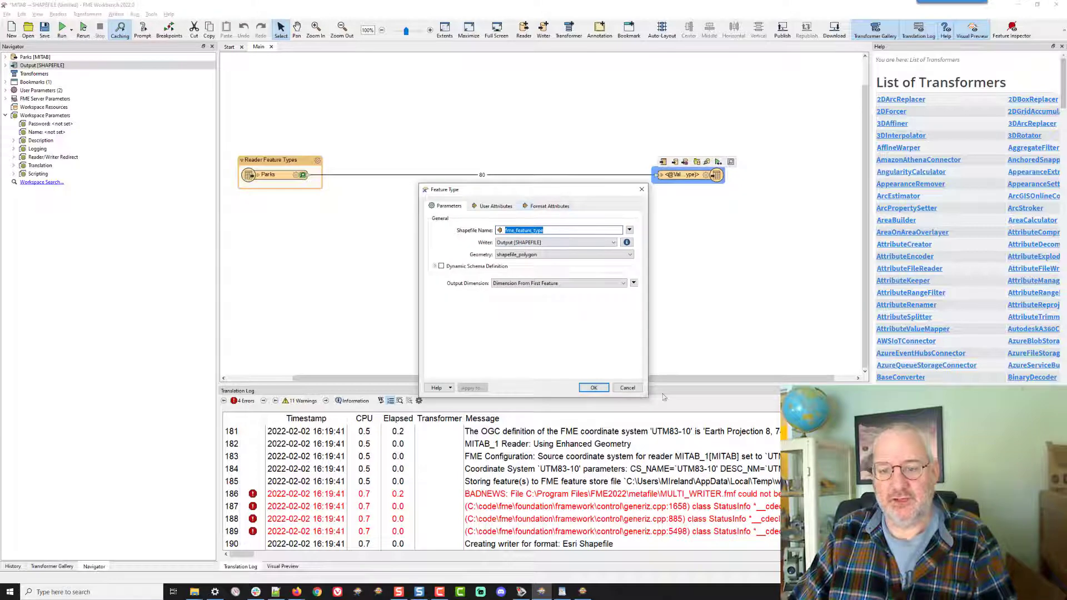
pyautogui.click(628, 389)
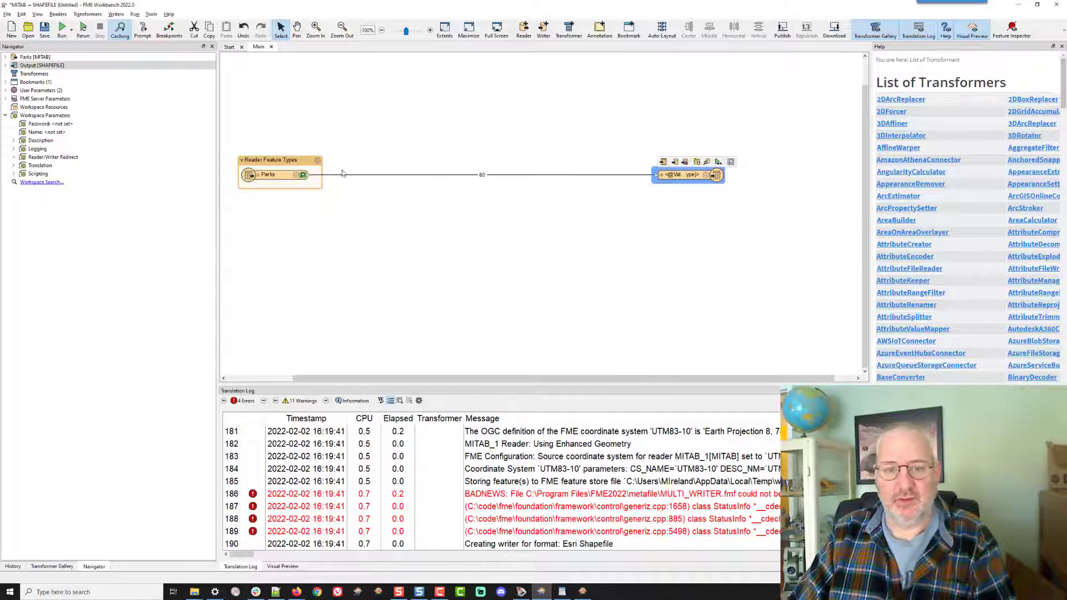
pyautogui.doubleClick(297, 177)
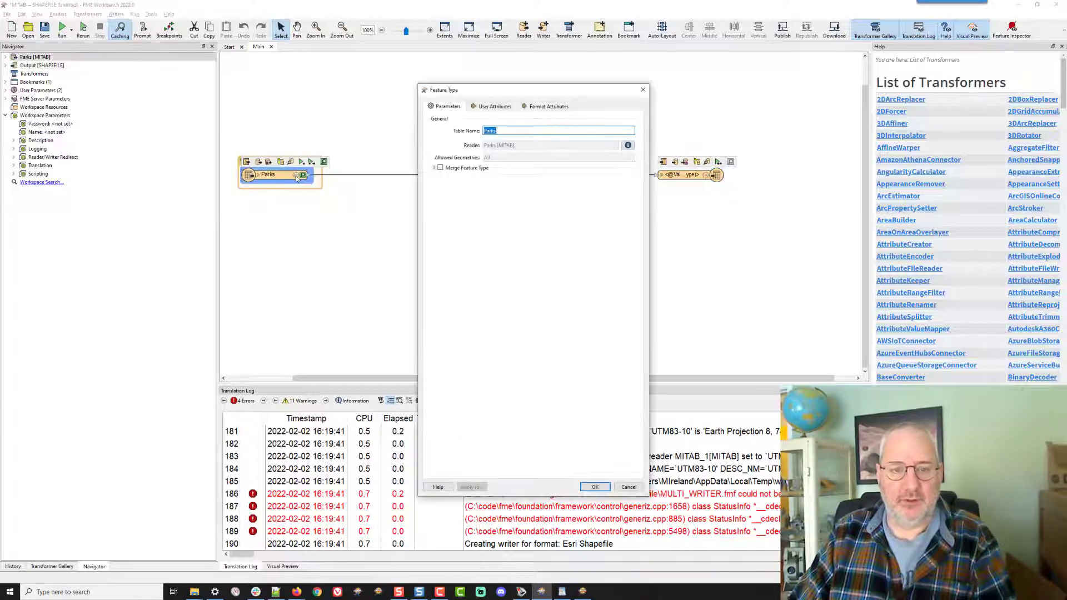
pyautogui.click(439, 168)
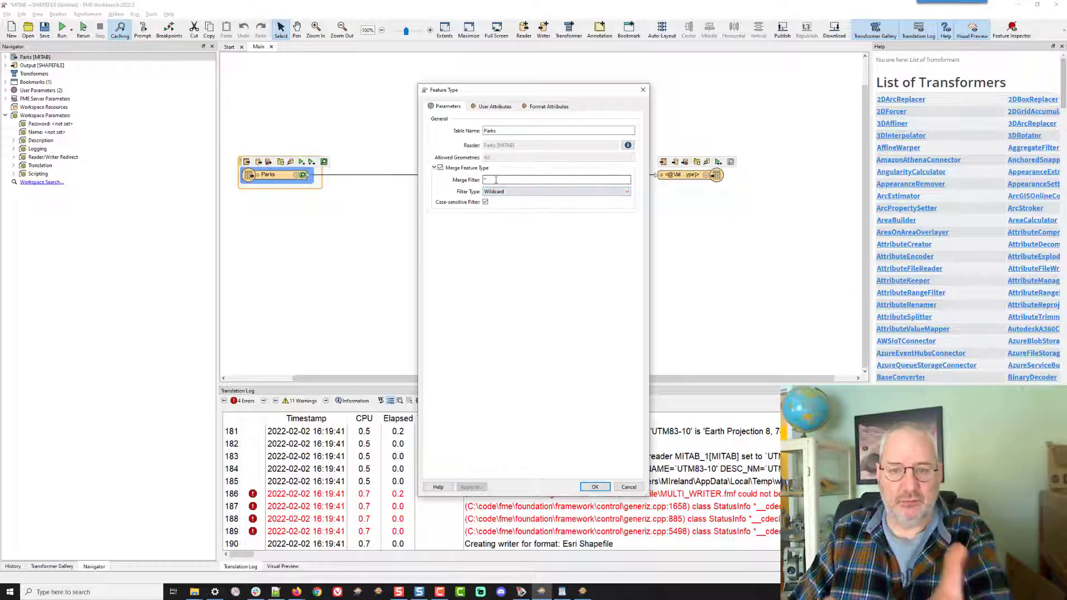
pyautogui.click(598, 488)
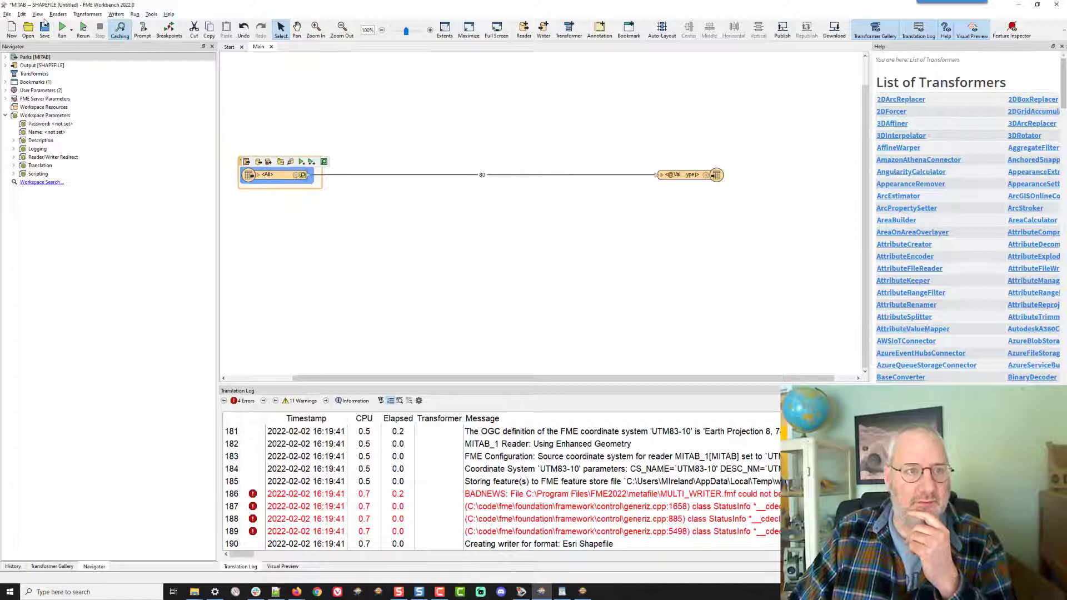
# Rerun the workspace and browse the source TAB files into the Zoning folder.
pyautogui.click(83, 29)
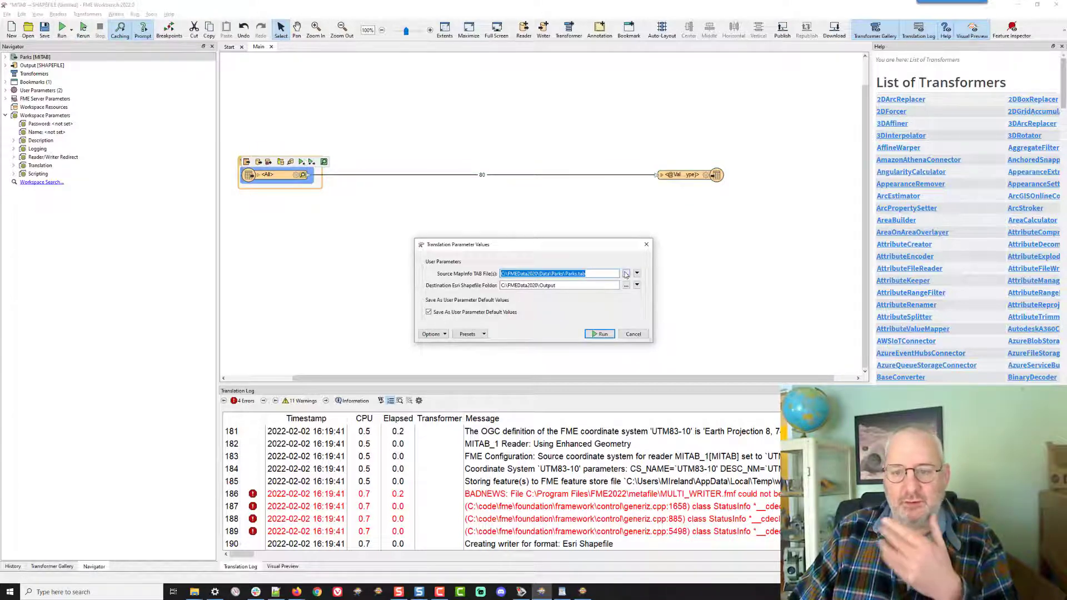
pyautogui.click(625, 274)
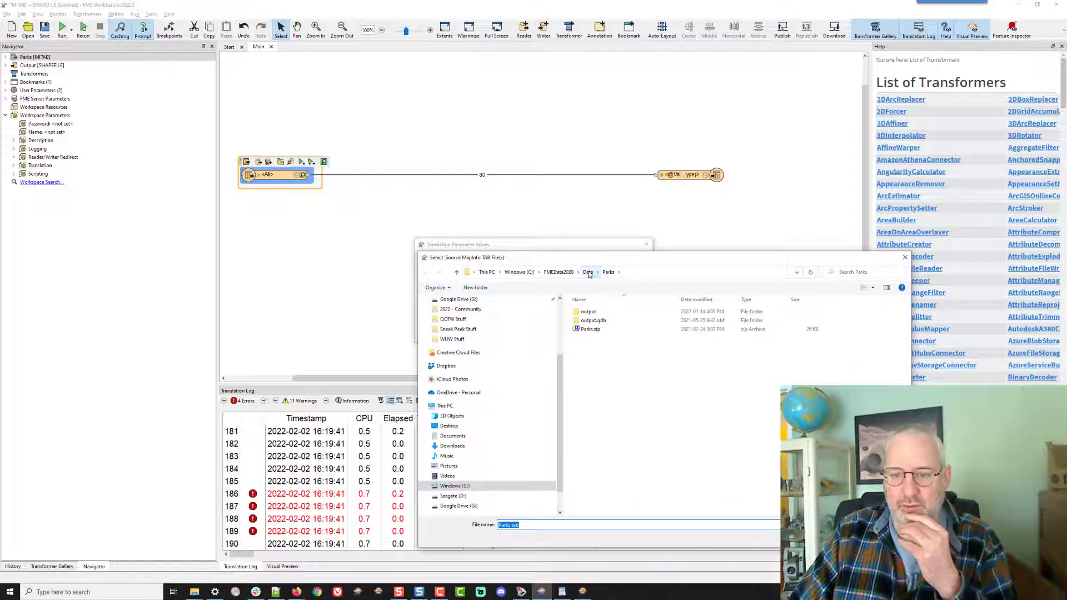
pyautogui.click(588, 273)
pyautogui.doubleClick(591, 461)
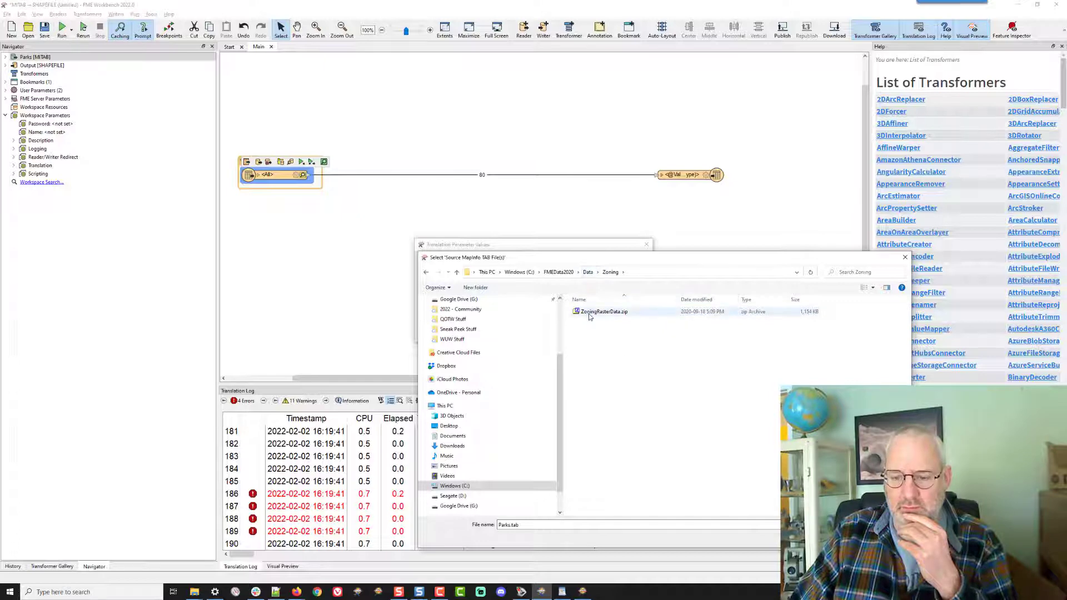
# Search the Data folder for *.tab files, then close the browser keeping Parks.tab.
pyautogui.click(588, 272)
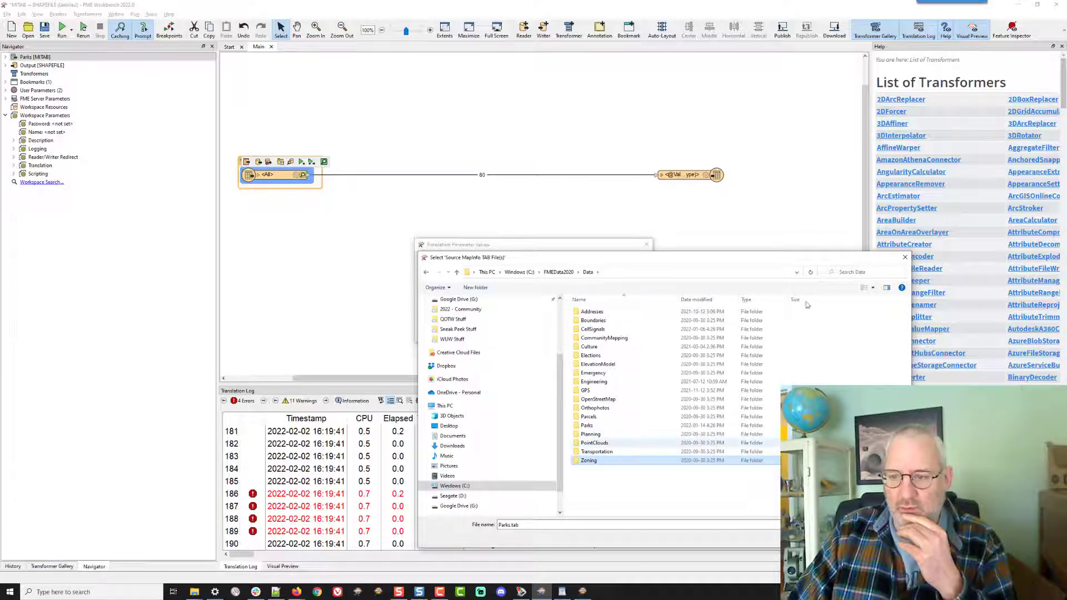
pyautogui.click(851, 272)
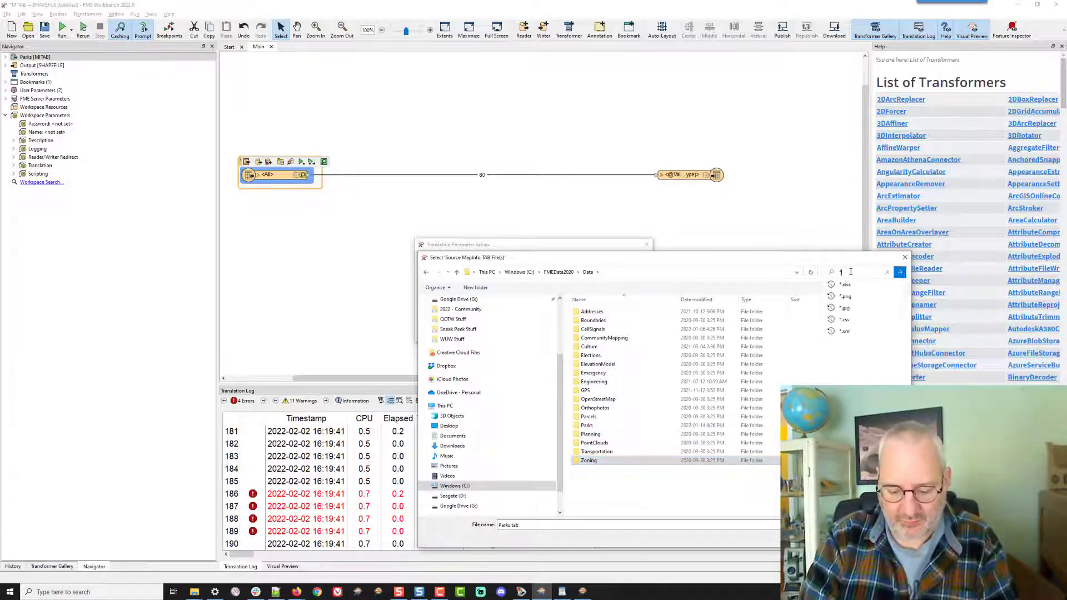
pyautogui.write('*.tab')
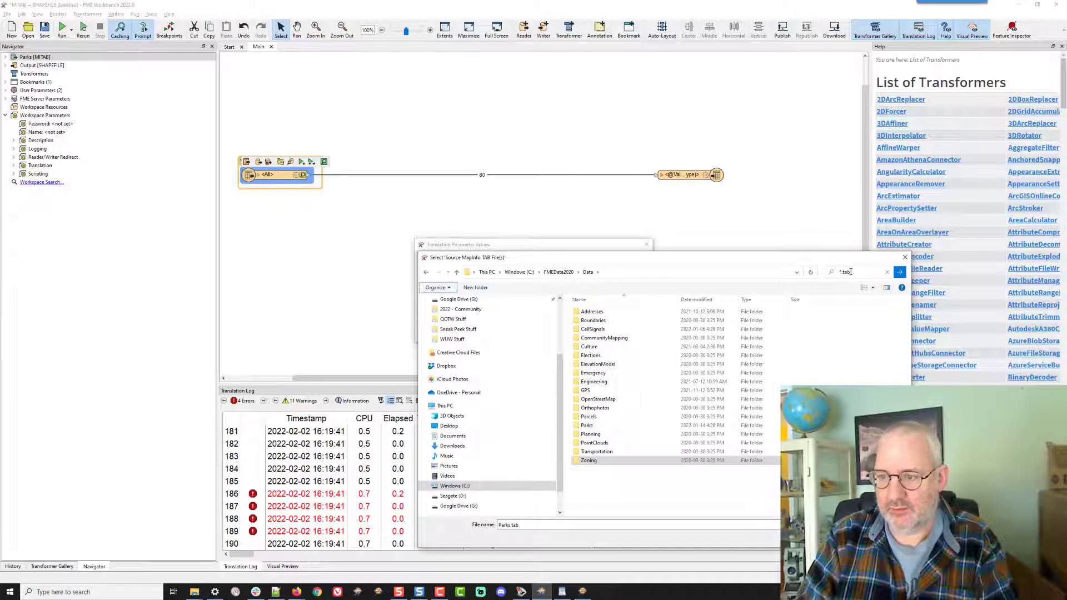
pyautogui.press('Return')
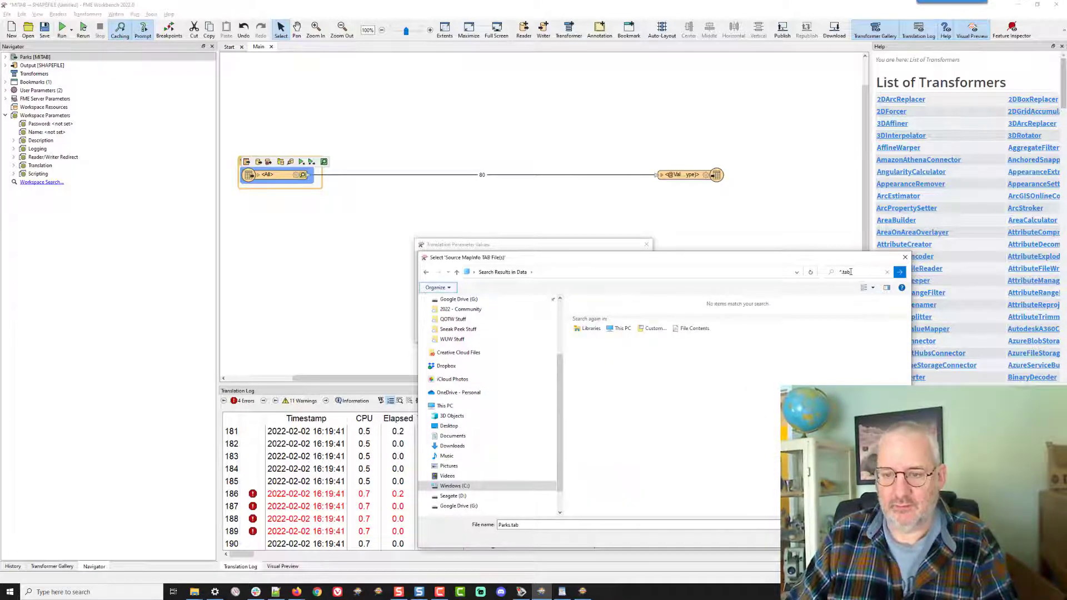
pyautogui.click(844, 273)
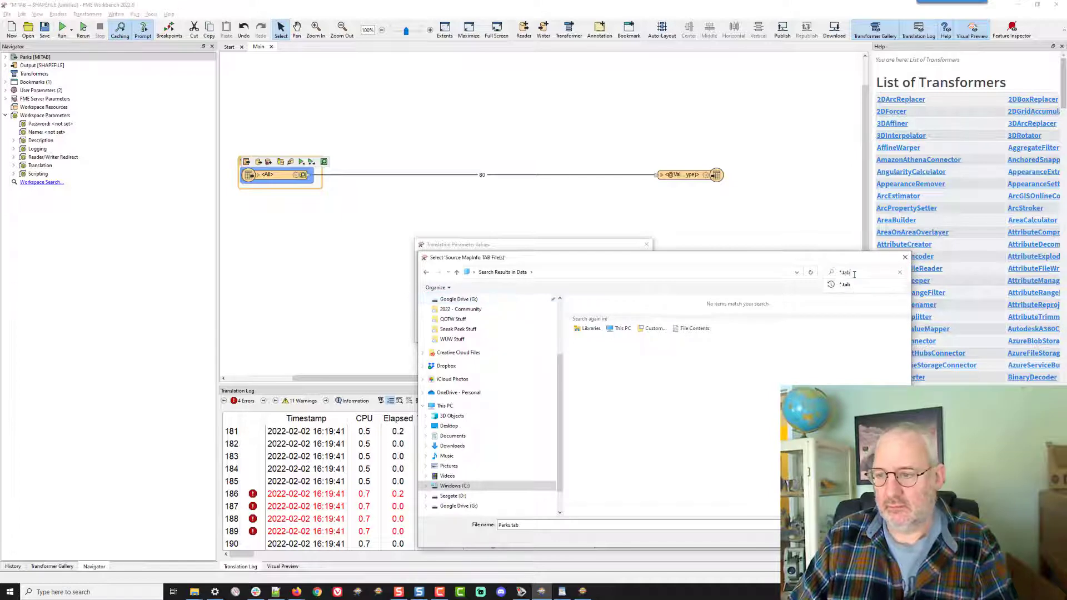
pyautogui.write('*.tab')
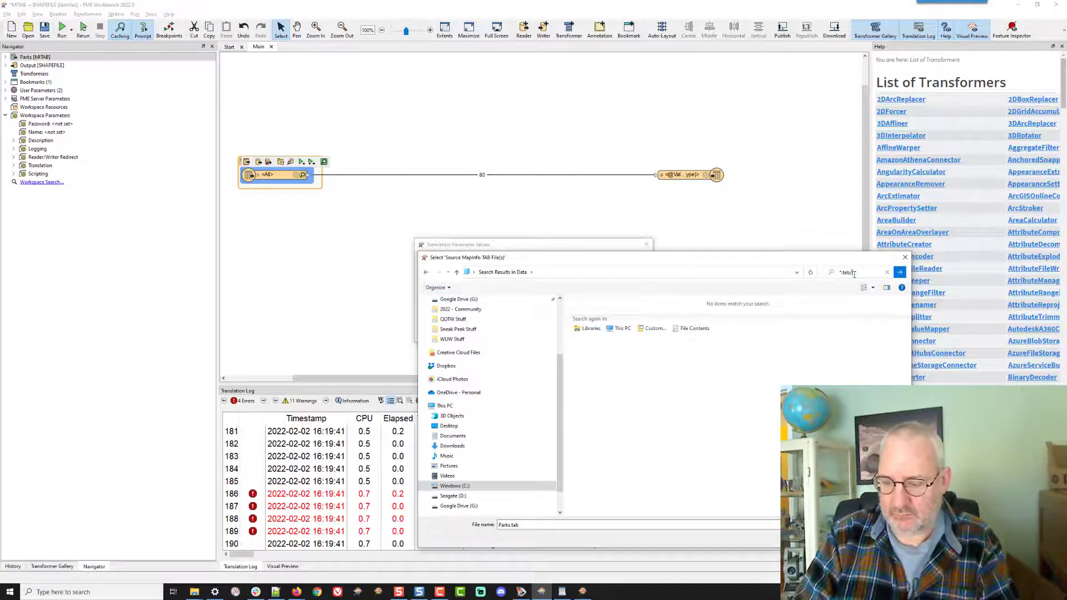
pyautogui.click(853, 272)
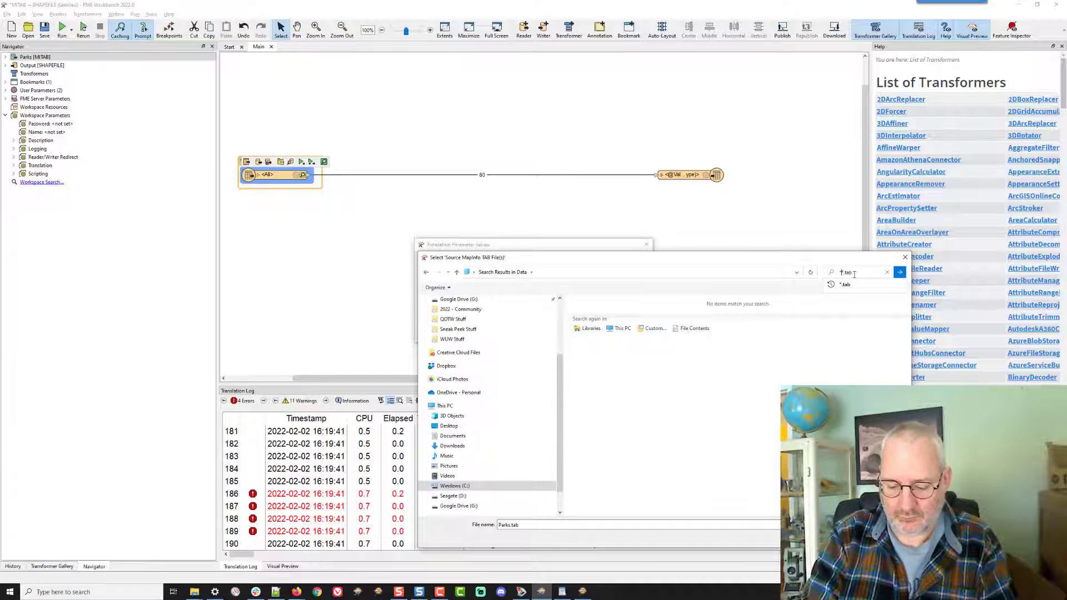
pyautogui.click(854, 273)
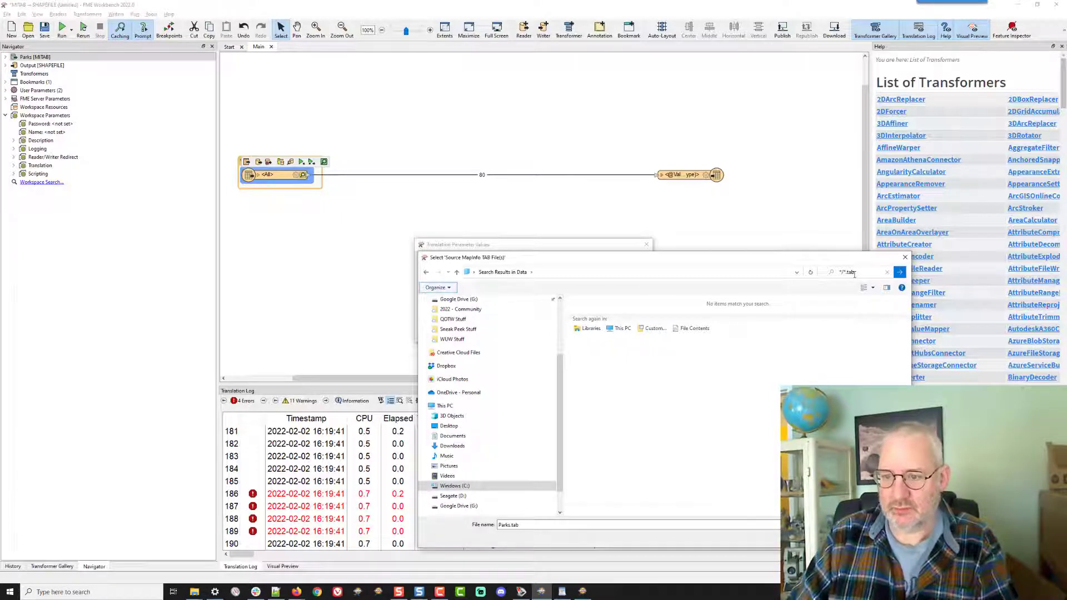
pyautogui.click(899, 273)
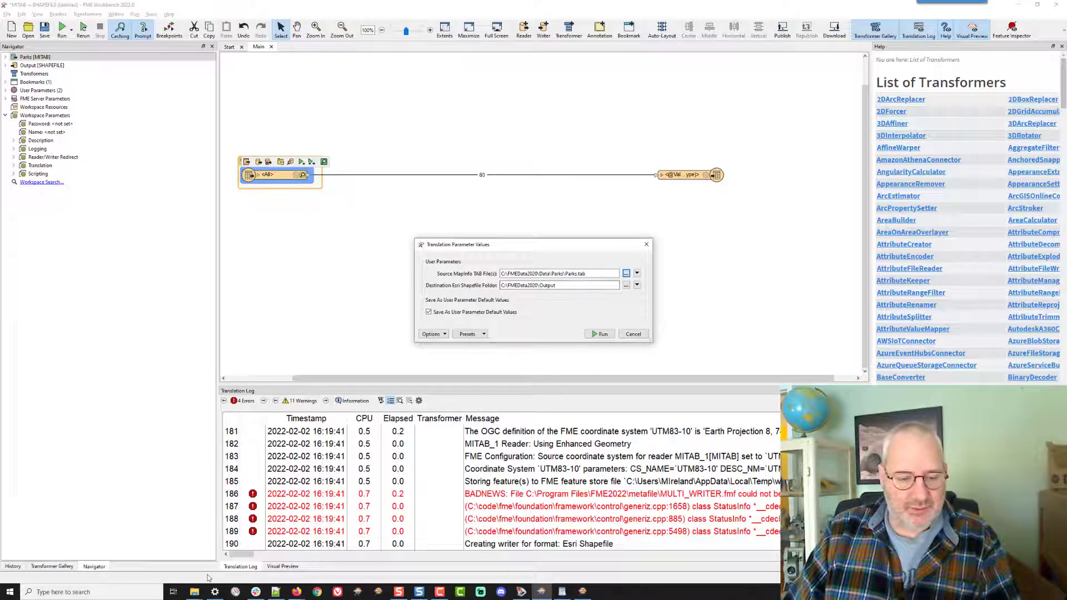
# Browse File Explorer from Output to Data\Zoning to locate Zones.tab, then return to Workbench.
pyautogui.click(241, 542)
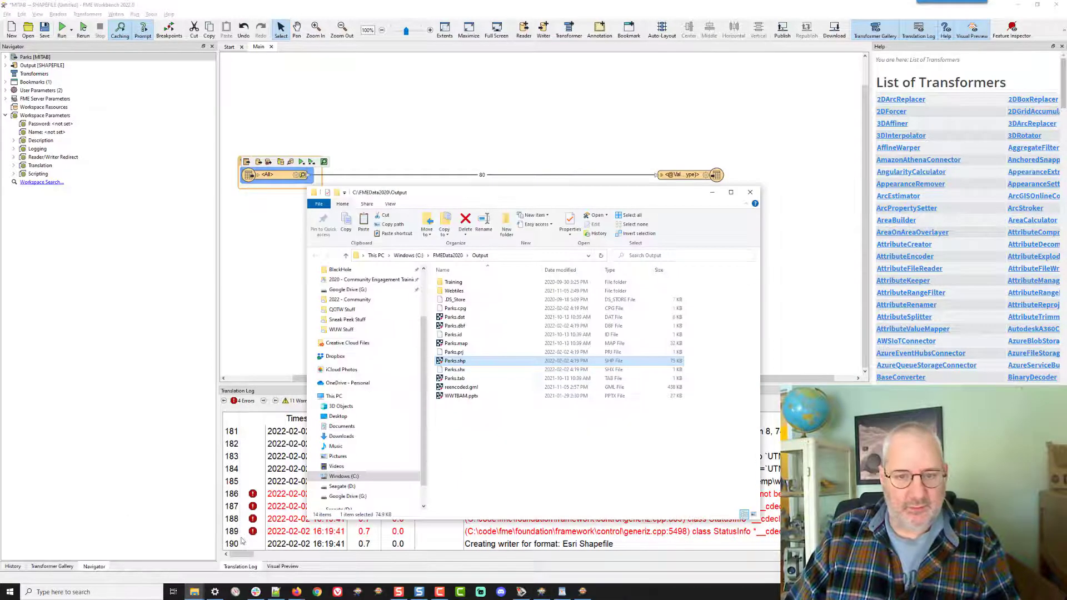
pyautogui.click(448, 256)
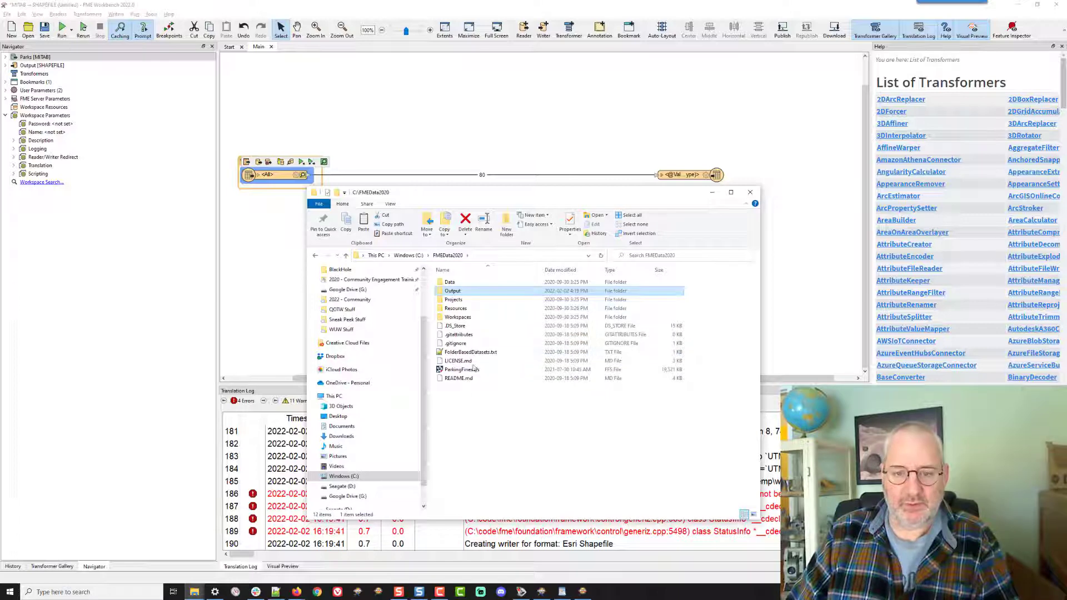
pyautogui.doubleClick(451, 282)
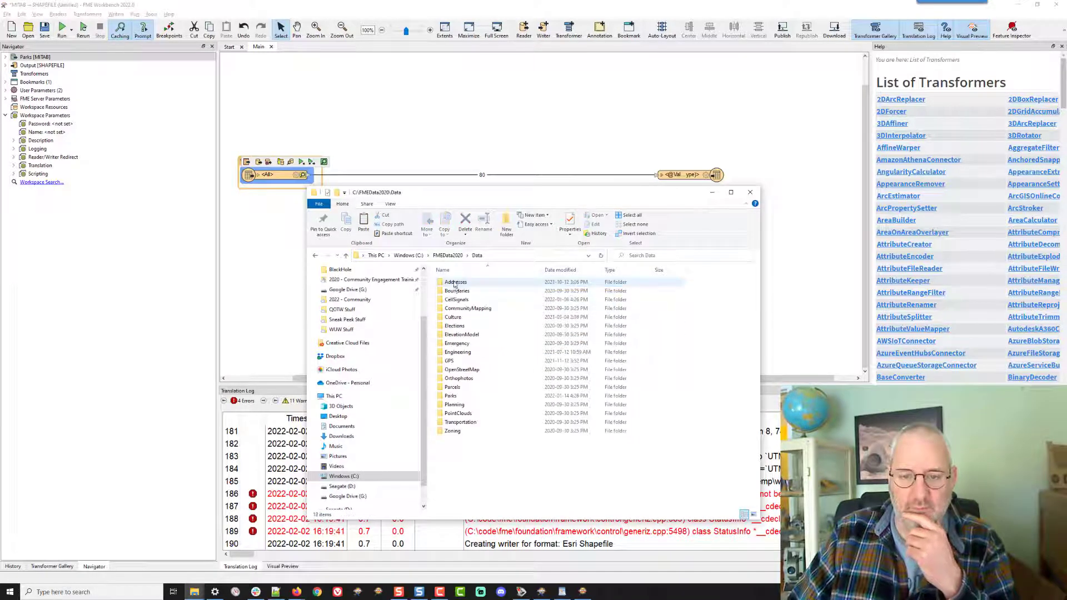
pyautogui.doubleClick(452, 432)
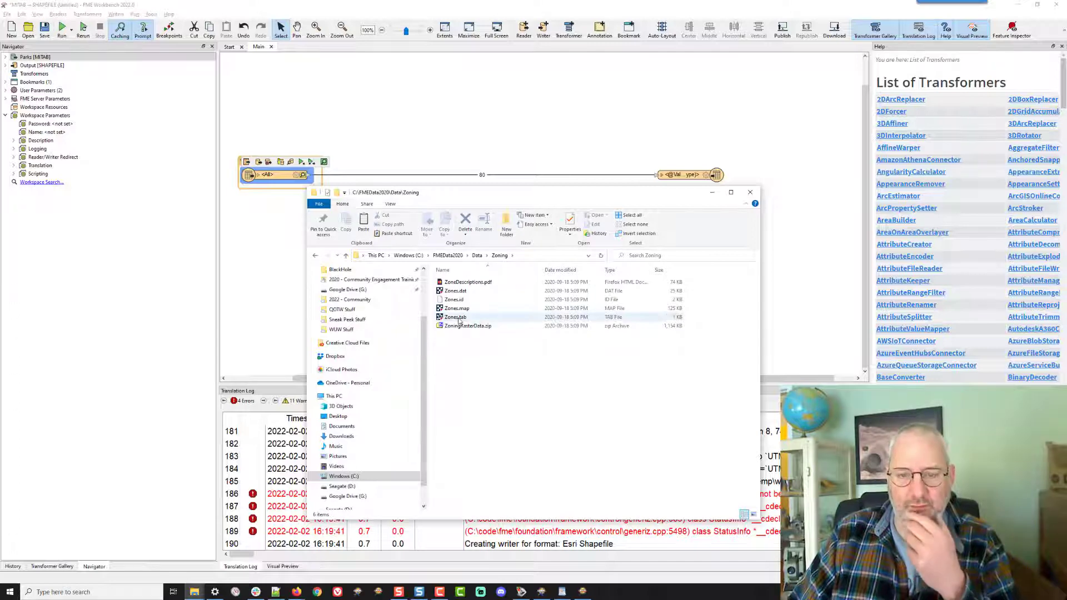
pyautogui.click(460, 134)
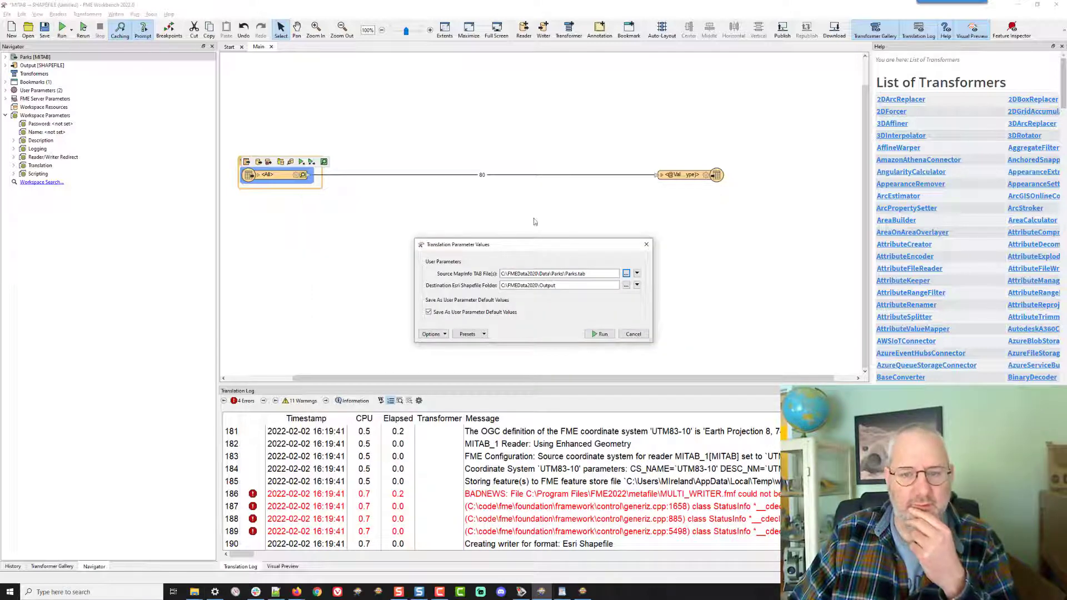
# Run the translation with Data\Zoning\Zones.tab as source, writing 416 features.
pyautogui.click(626, 273)
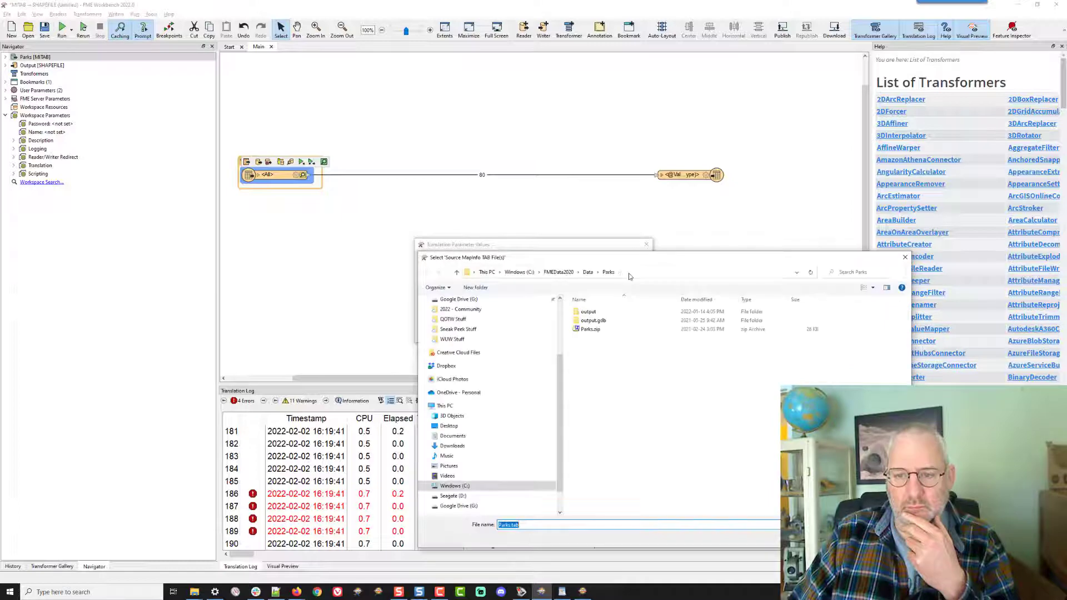
pyautogui.click(588, 272)
pyautogui.doubleClick(588, 461)
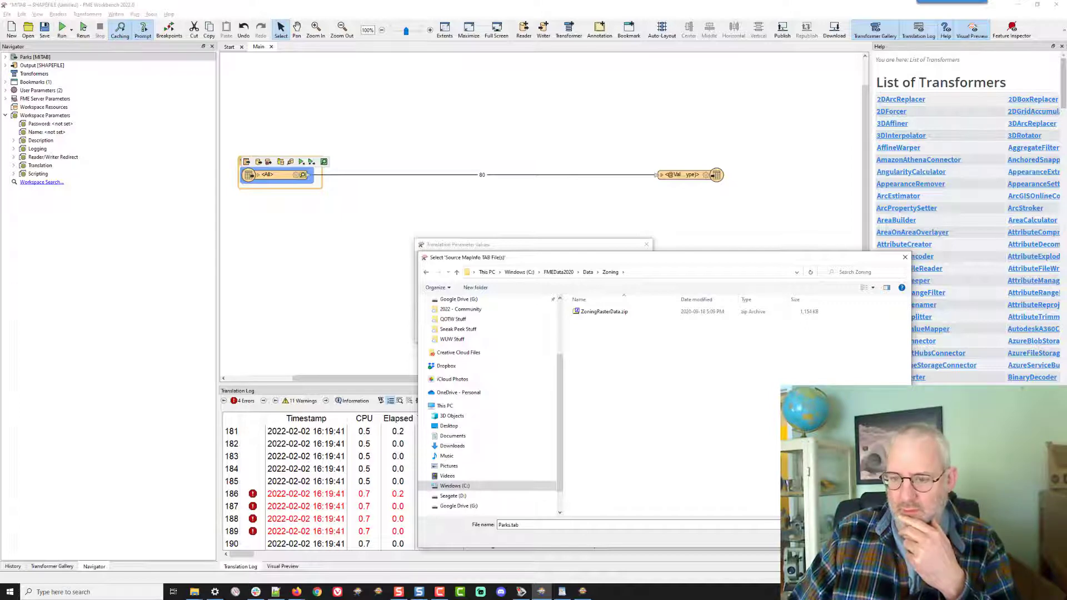
pyautogui.hotkey('alt', 'Left')
pyautogui.doubleClick(587, 314)
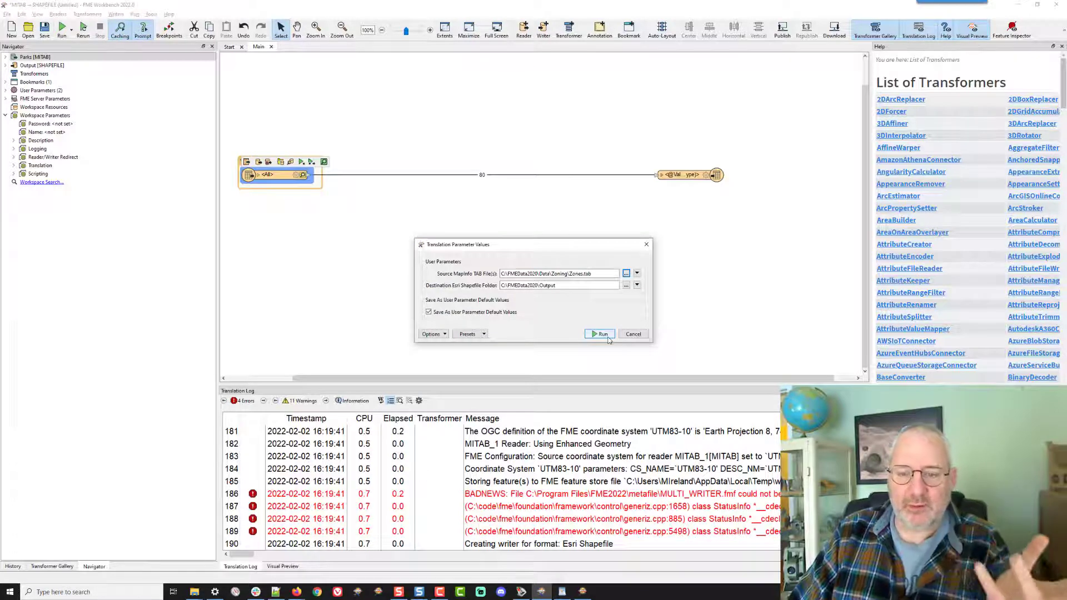
pyautogui.click(602, 334)
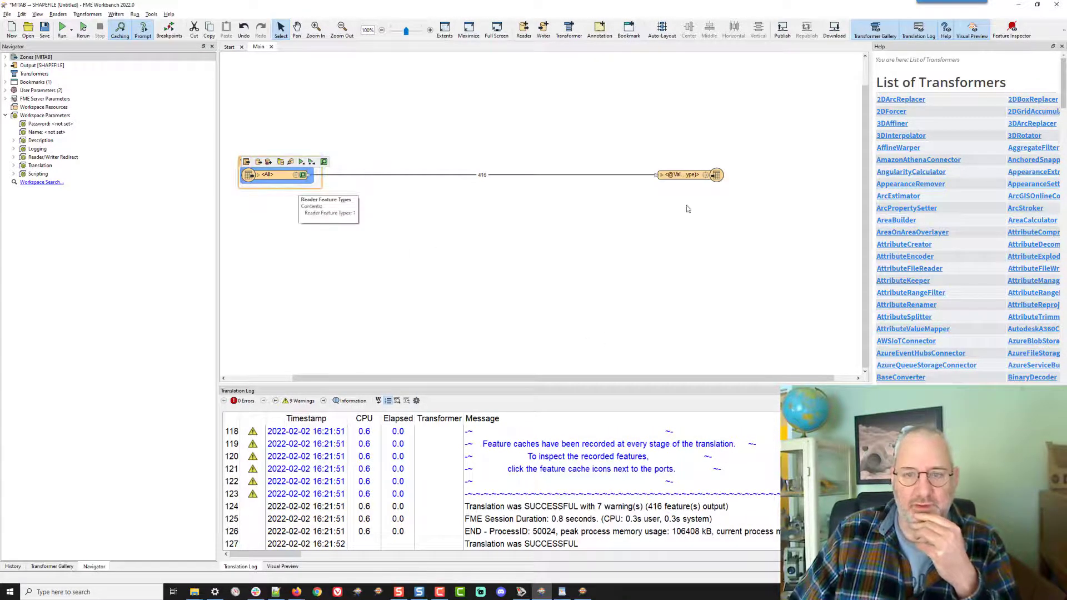
pyautogui.click(689, 175)
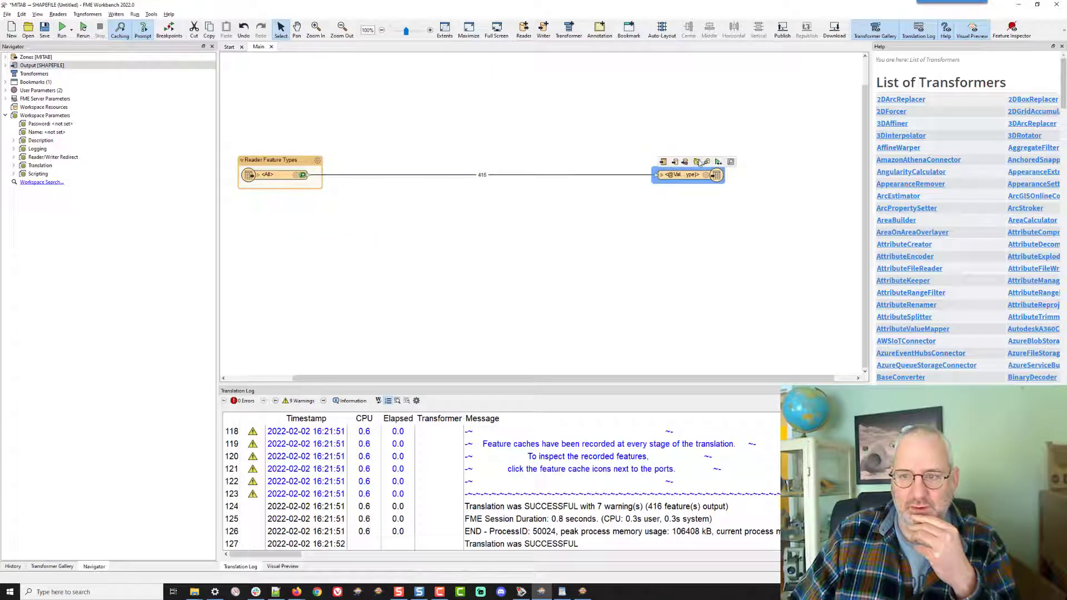
# Open the writer's Output folder and drag Zones.shp toward Data Inspector.
pyautogui.click(698, 163)
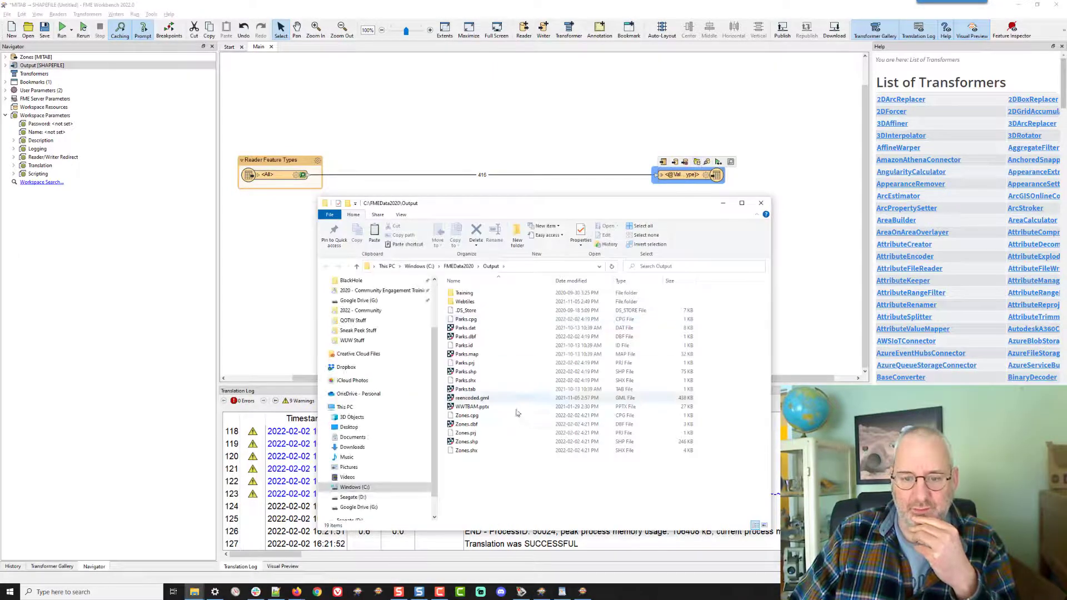
pyautogui.click(463, 442)
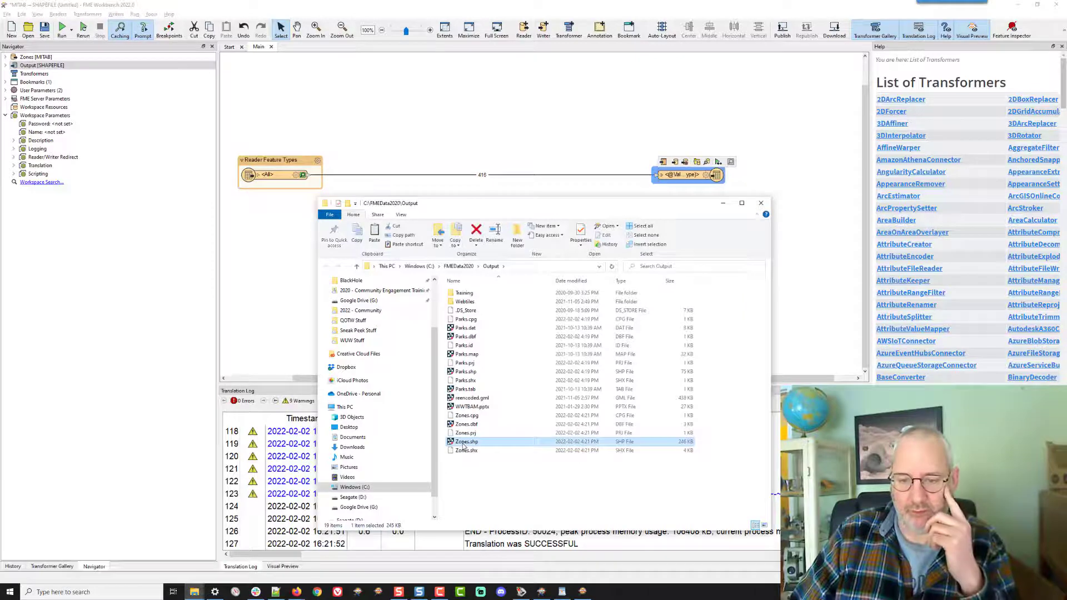
pyautogui.rightClick(464, 445)
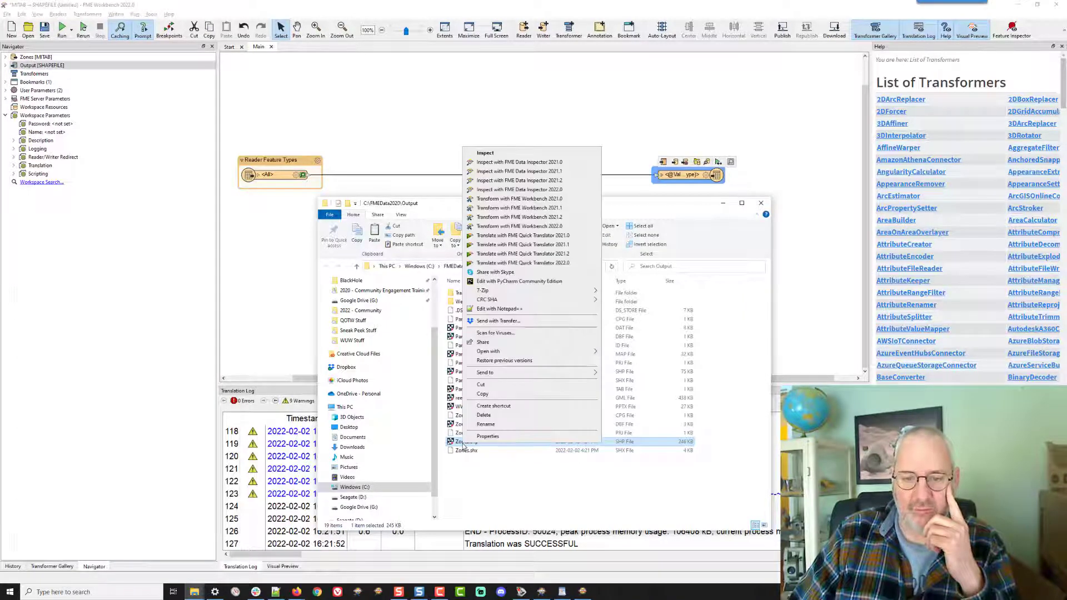
pyautogui.press('Escape')
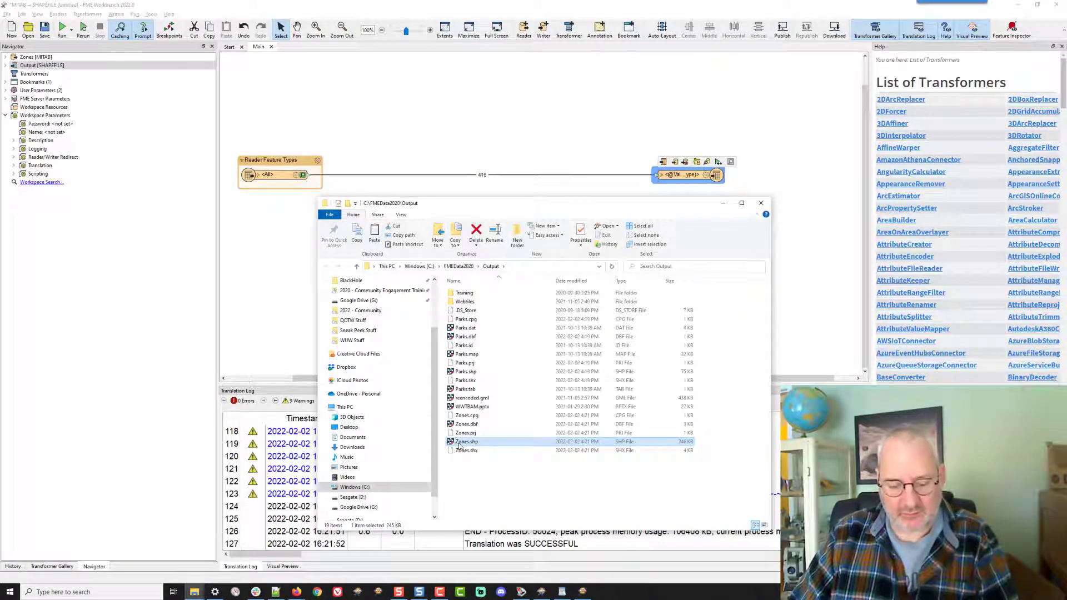
pyautogui.moveTo(464, 443); pyautogui.dragTo(553, 500)
pyautogui.hotkey('alt', 'Tab')
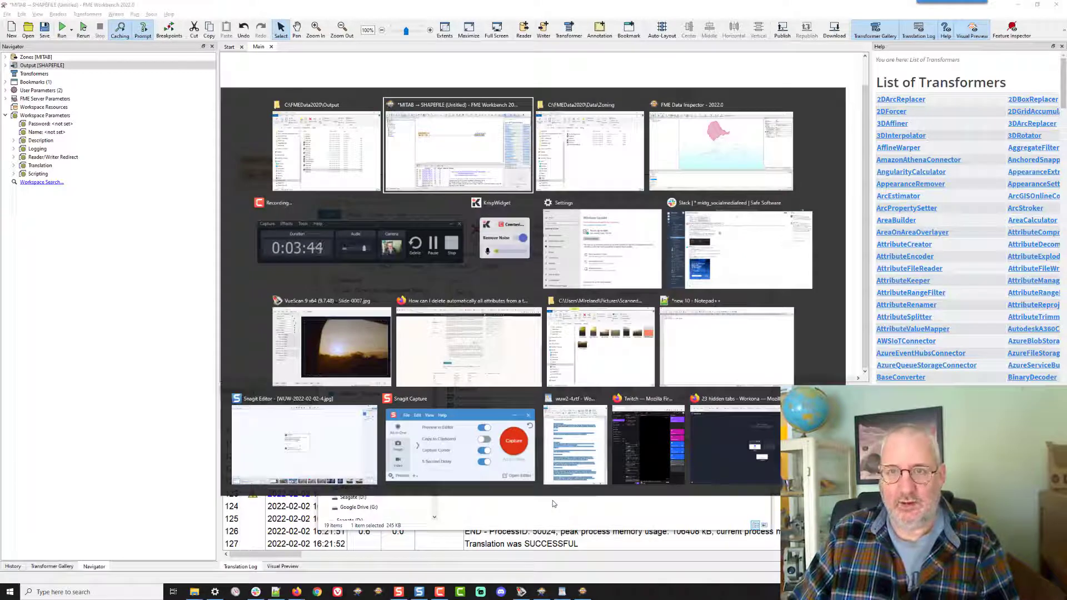
pyautogui.press('Tab')
pyautogui.press('Tab')
# Open Zones.shp in Data Inspector, inspect four zoning polygons, then return to Workbench.
pyautogui.moveTo(553, 500); pyautogui.dragTo(913, 272)
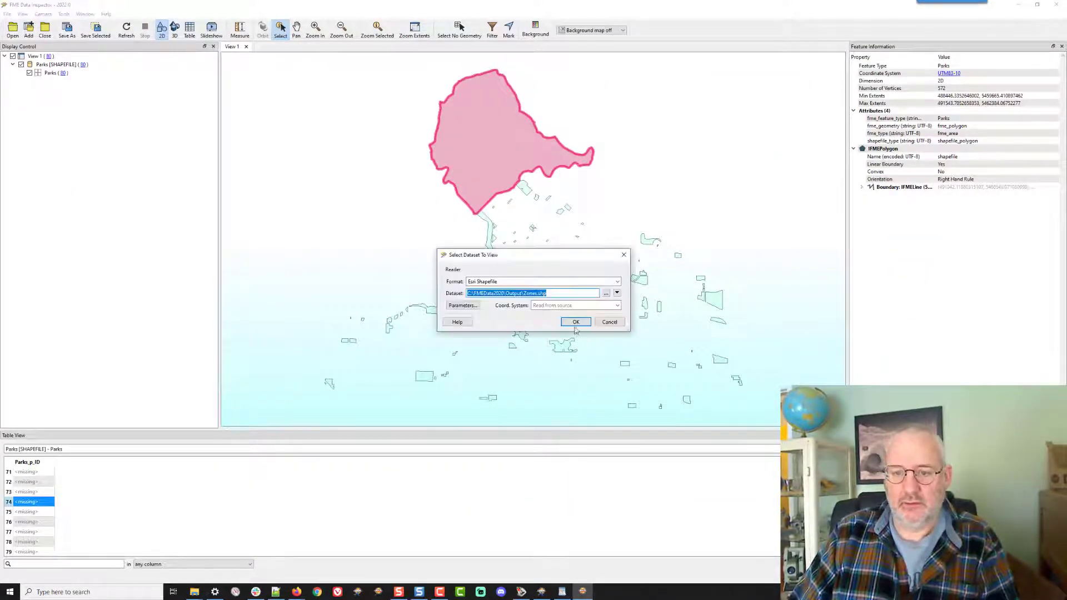
pyautogui.click(576, 323)
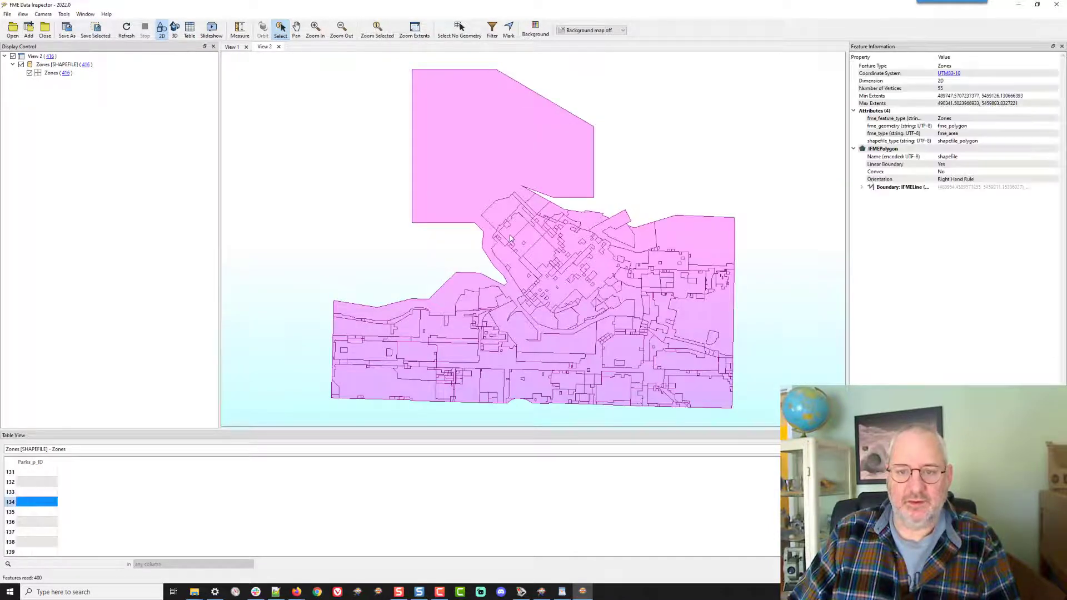
pyautogui.click(511, 237)
pyautogui.click(659, 262)
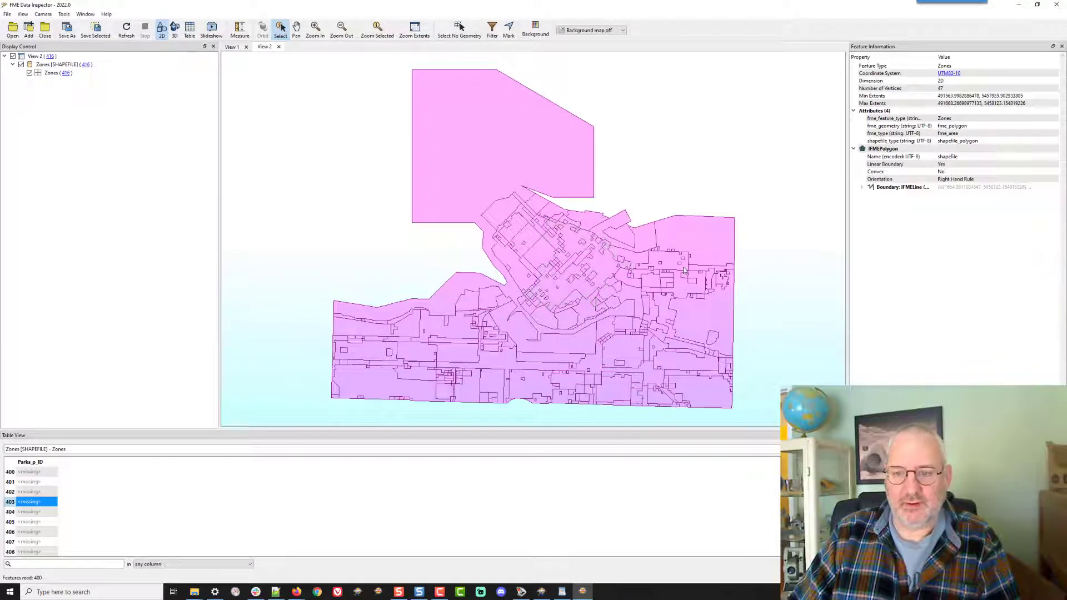
pyautogui.click(640, 307)
pyautogui.click(536, 322)
pyautogui.hotkey('alt', 'Tab')
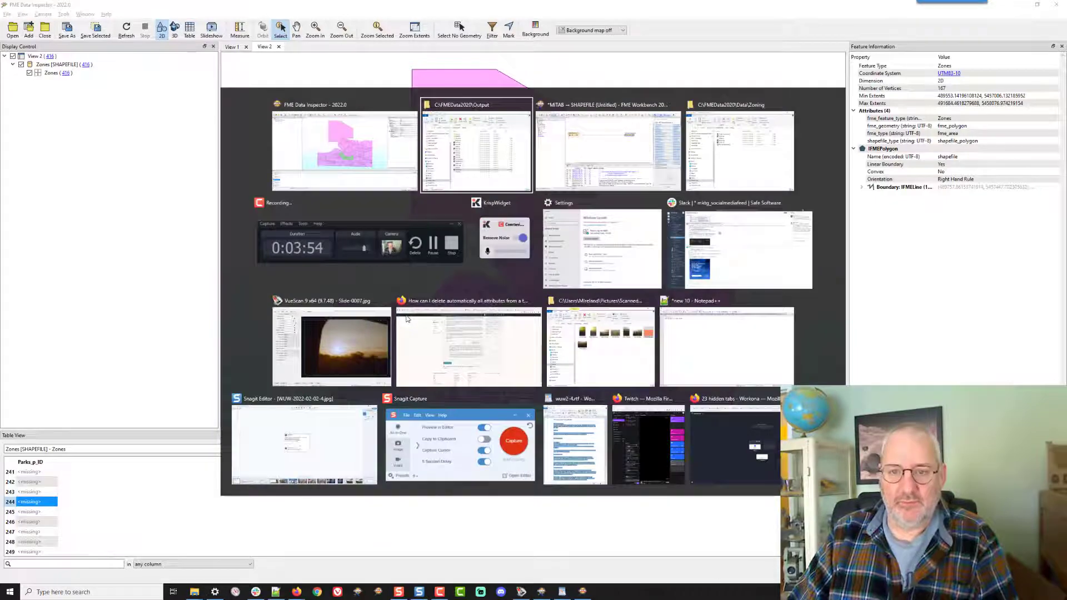
pyautogui.hotkey('alt', 'Tab')
pyautogui.press('Tab')
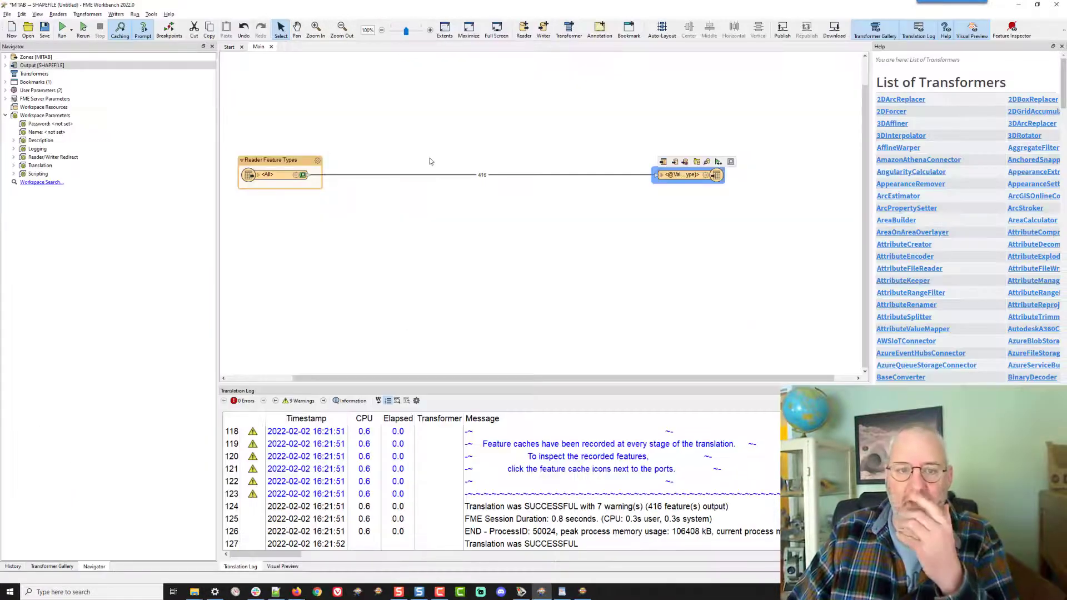
pyautogui.moveTo(303, 174)
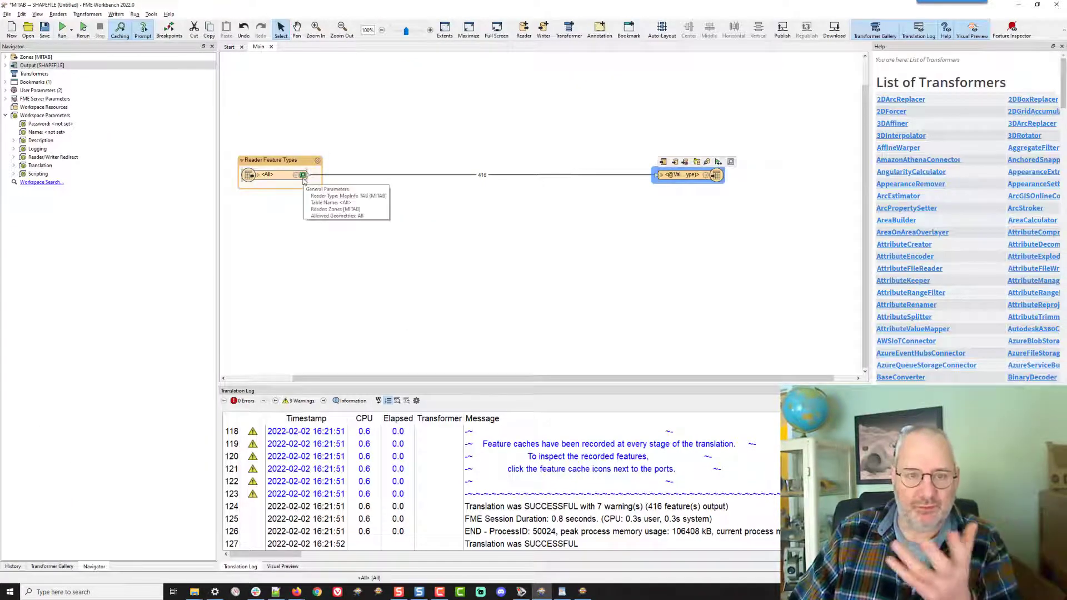
# Delete the writer feature type's last user attribute, keeping shapefile names from fme_feature_type.
pyautogui.moveTo(688, 175)
pyautogui.doubleClick(706, 176)
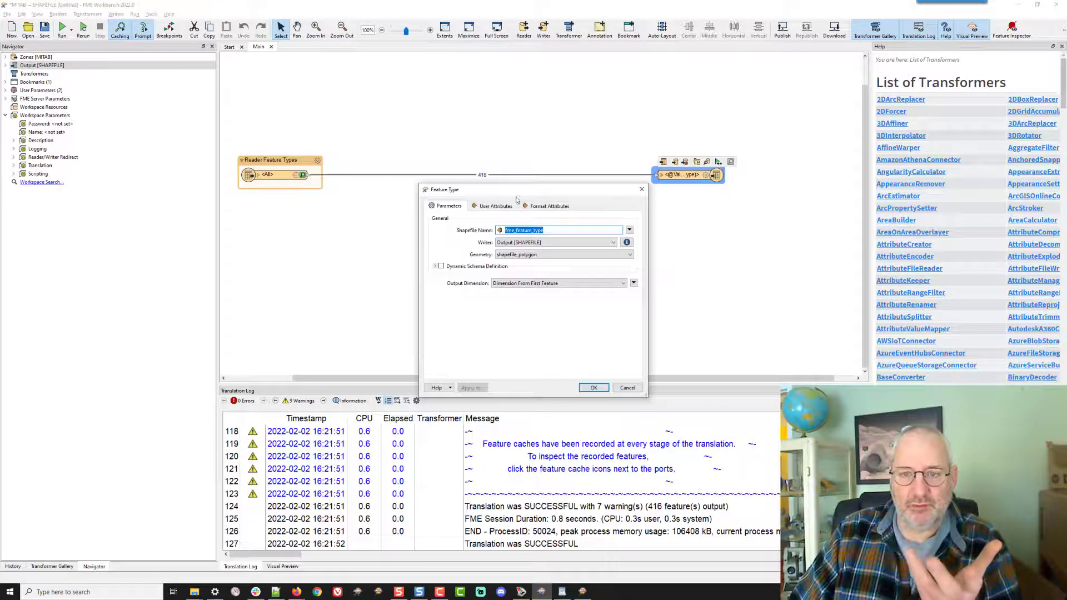
pyautogui.click(496, 207)
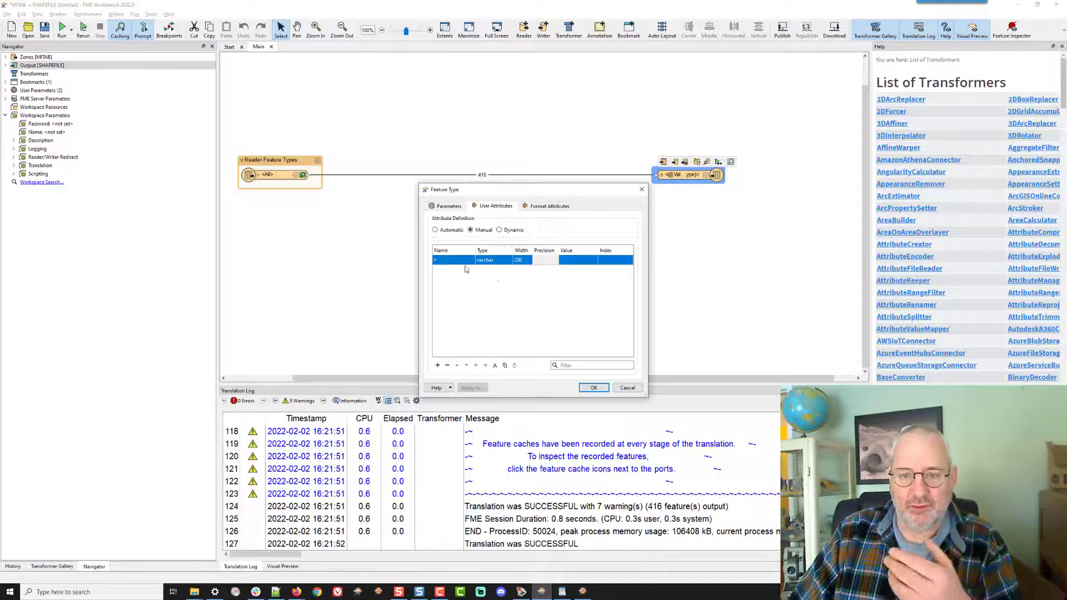
pyautogui.click(448, 366)
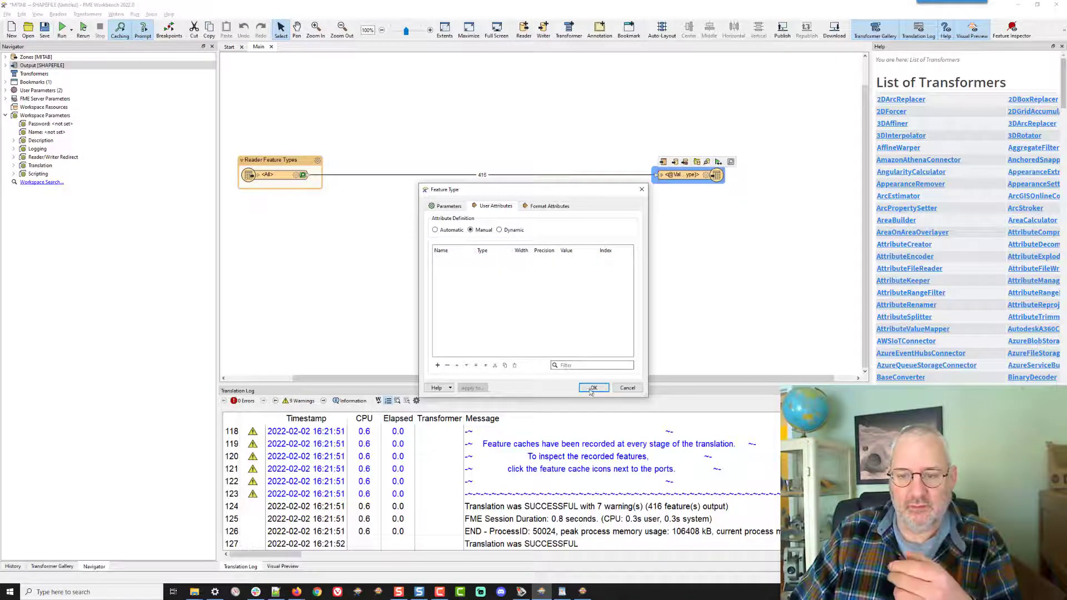
pyautogui.click(448, 206)
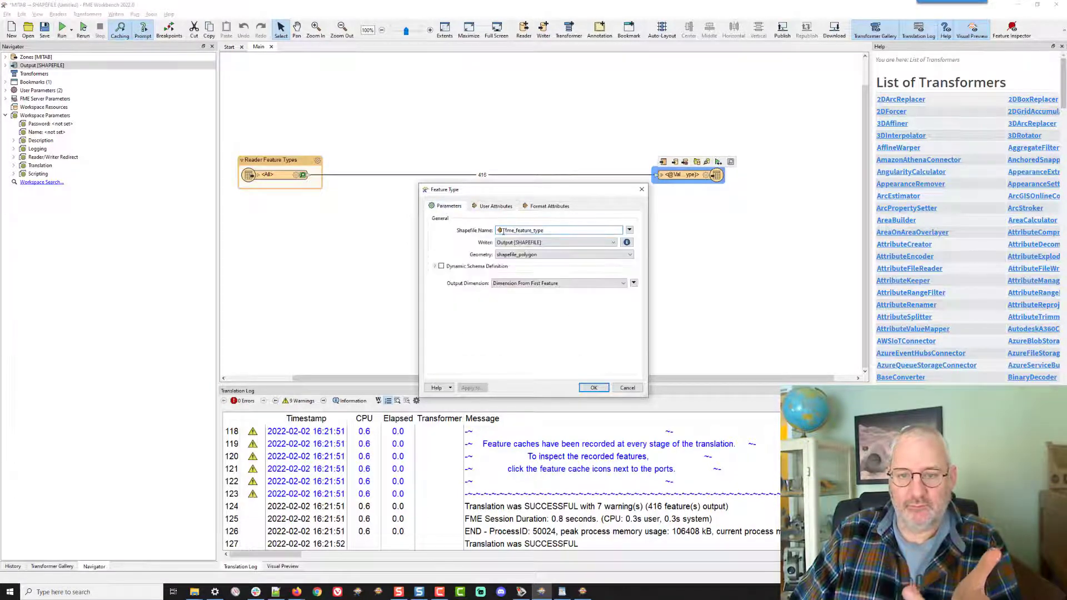
pyautogui.click(551, 230)
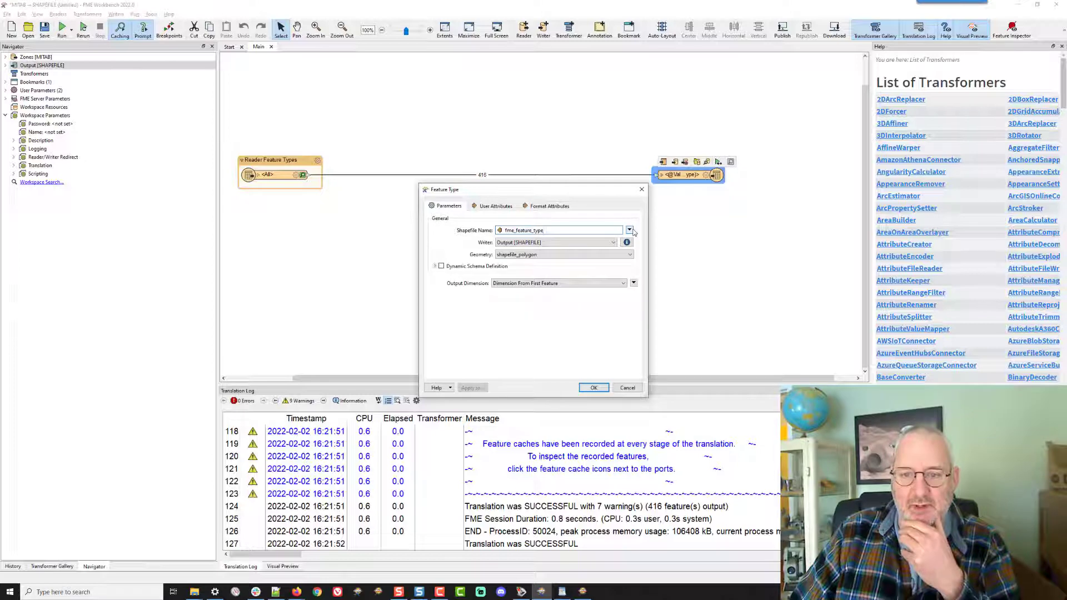
pyautogui.click(595, 388)
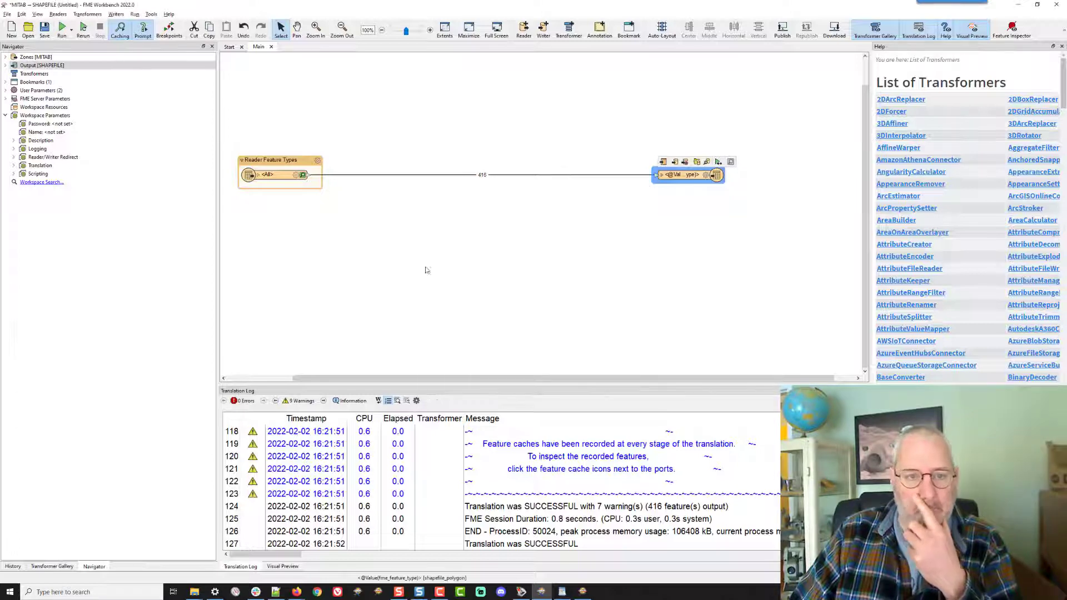
# Review the Zones reader feature type settings and close them unchanged.
pyautogui.click(299, 177)
pyautogui.doubleClick(298, 178)
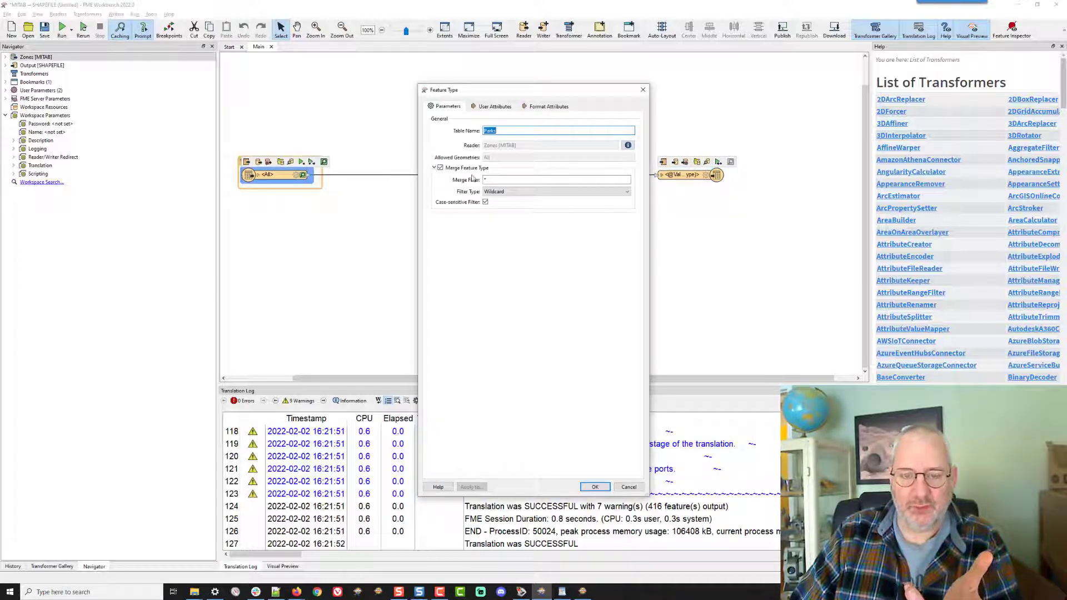
pyautogui.click(596, 487)
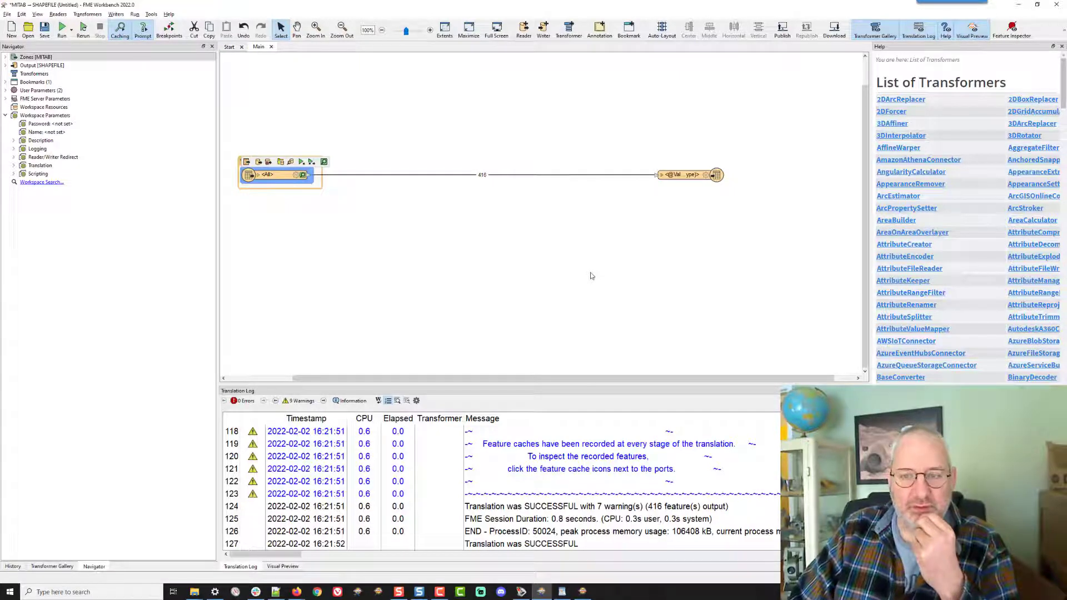
pyautogui.click(257, 176)
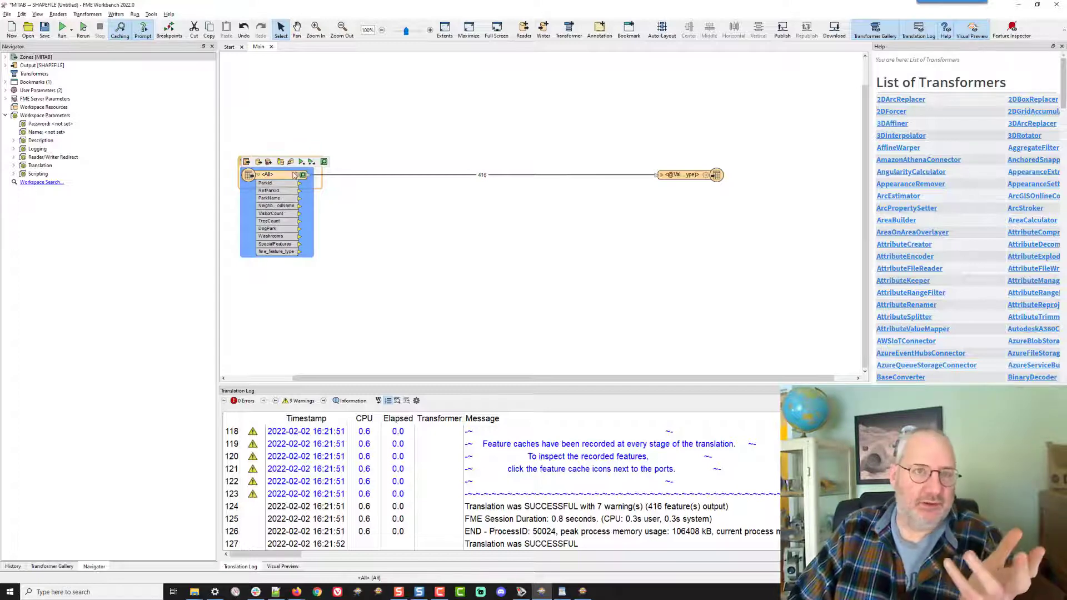
pyautogui.moveTo(297, 175)
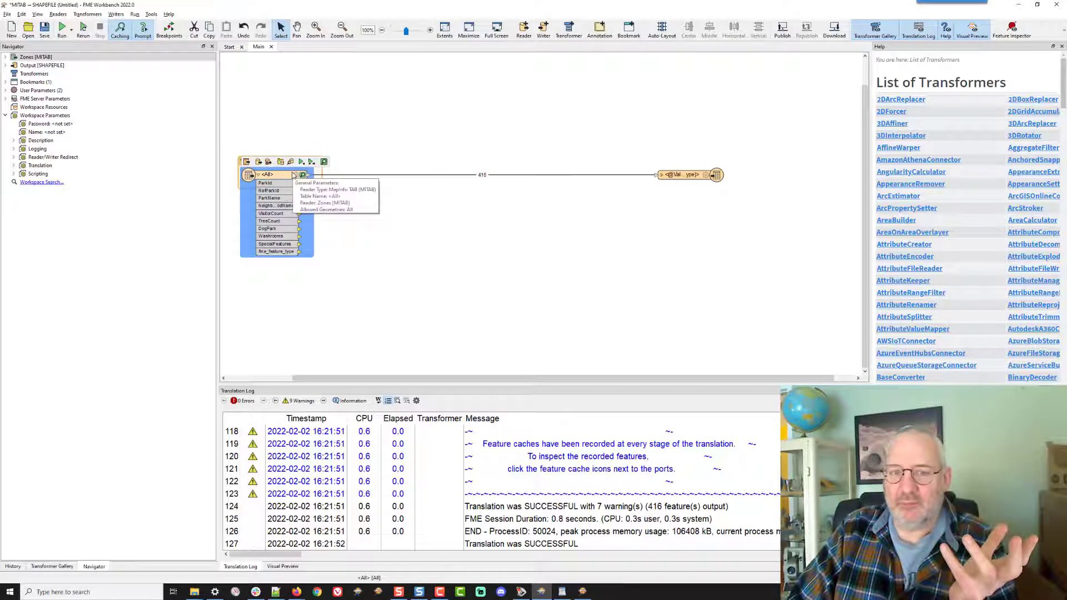
pyautogui.click(258, 176)
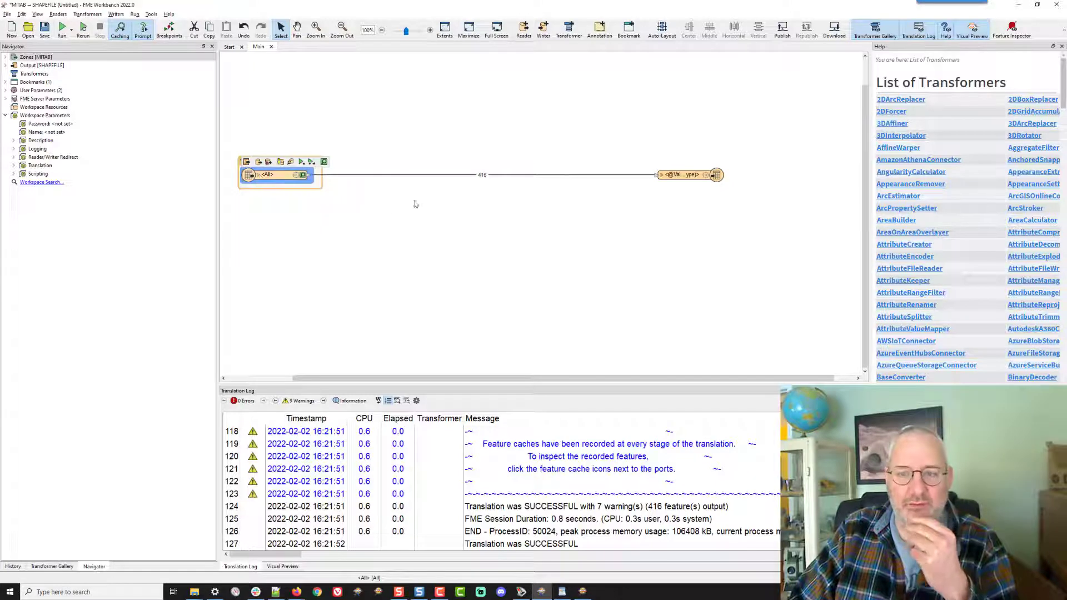